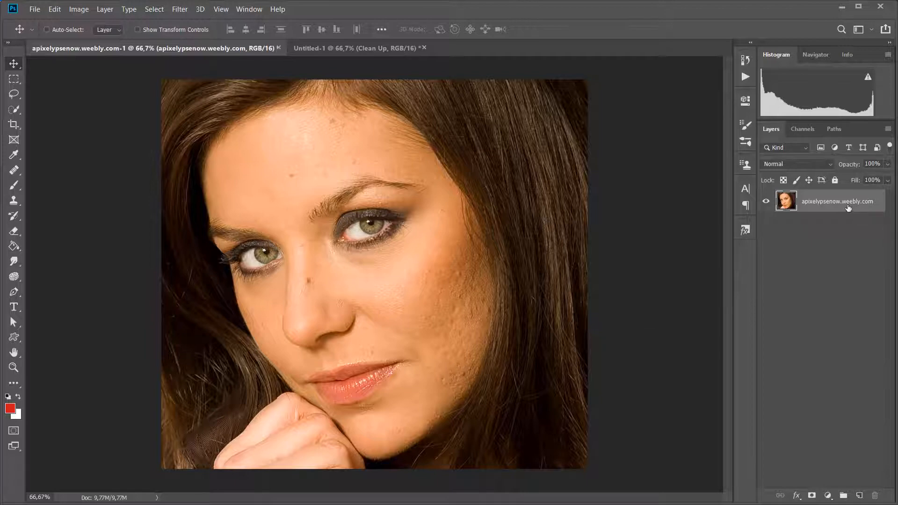
Step: Duplicate the portrait photo layer, keeping the original beneath the copy
left_click_drag(846, 208, 860, 495)
key("ctrl+j")
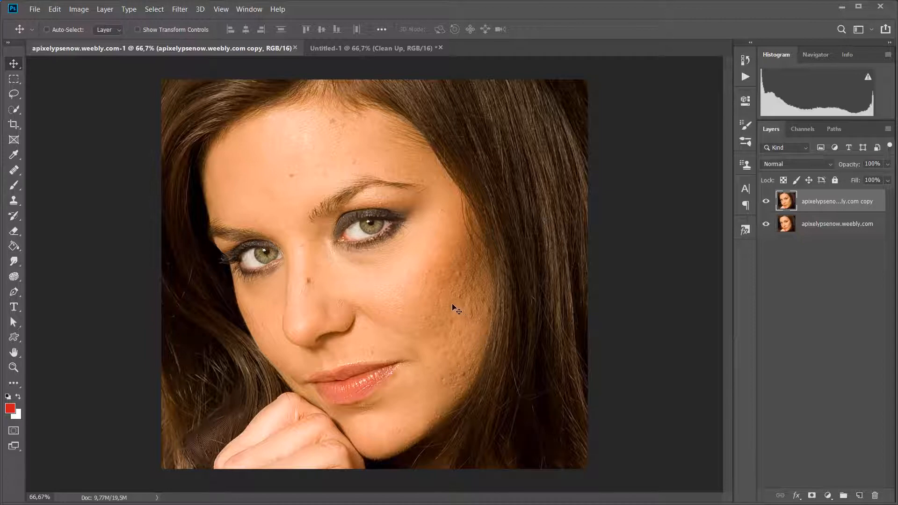
key("ctrl+plus")
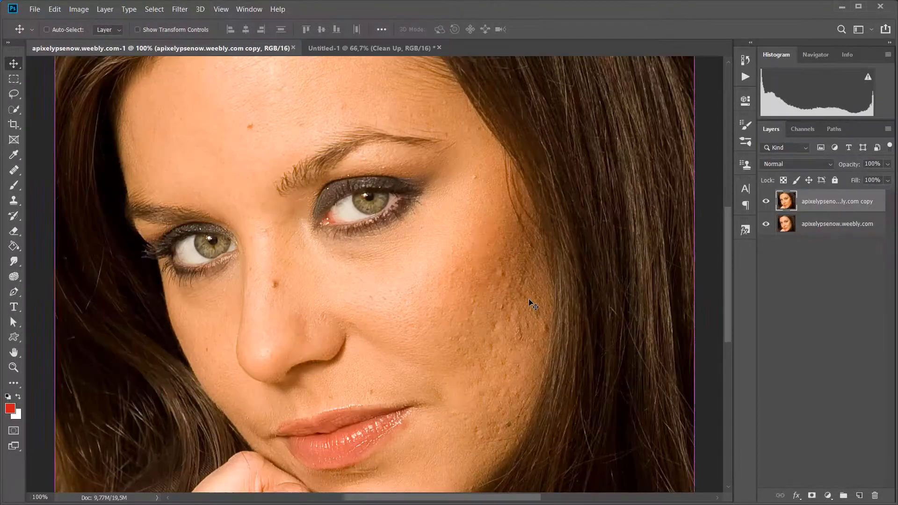
key("ctrl+plus")
key("ctrl")
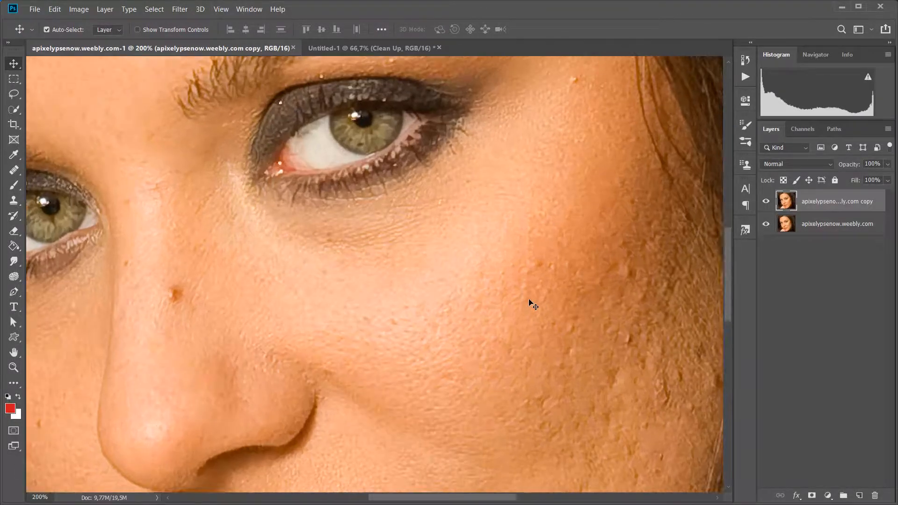
left_click_drag(728, 281, 725, 309)
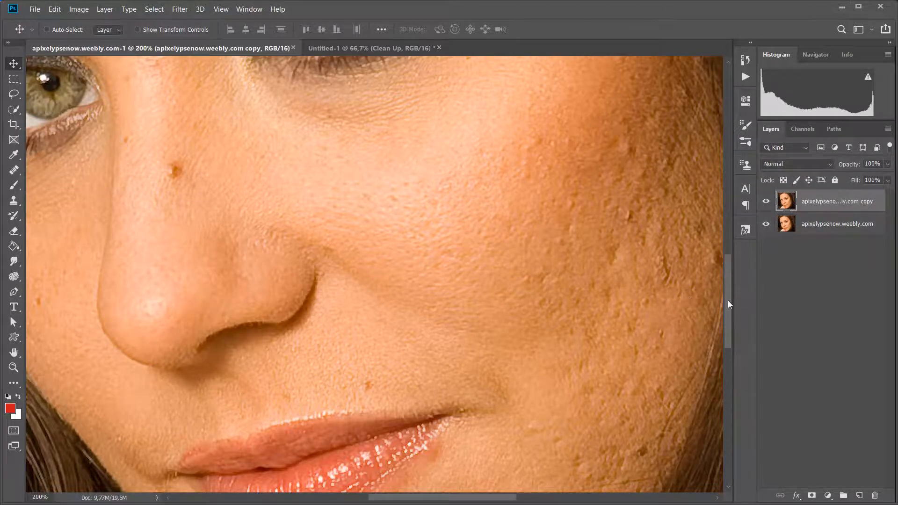
left_click_drag(728, 288, 725, 219)
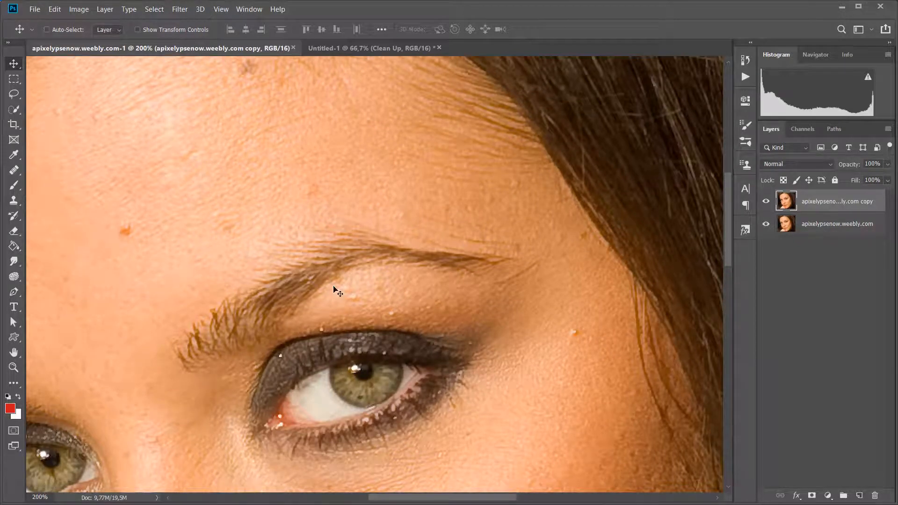
key("ctrl+bracketleft")
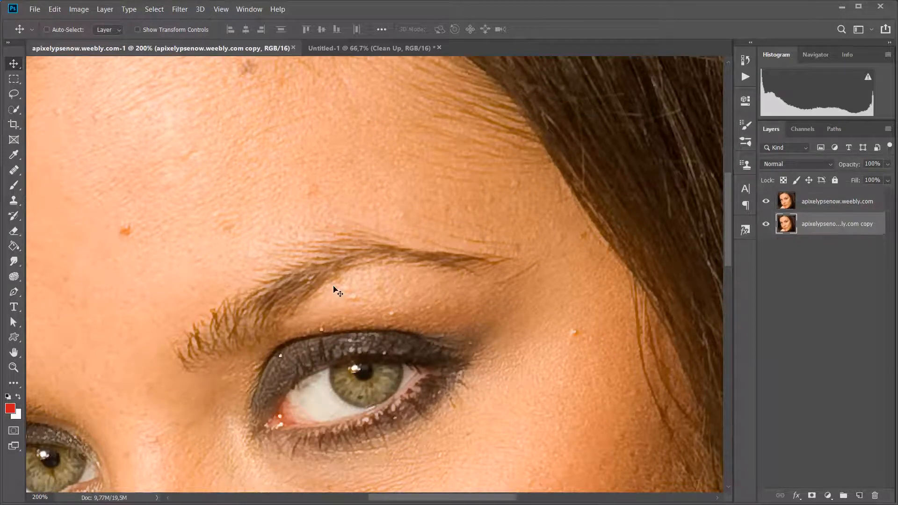
key("ctrl")
key("ctrl+bracketright")
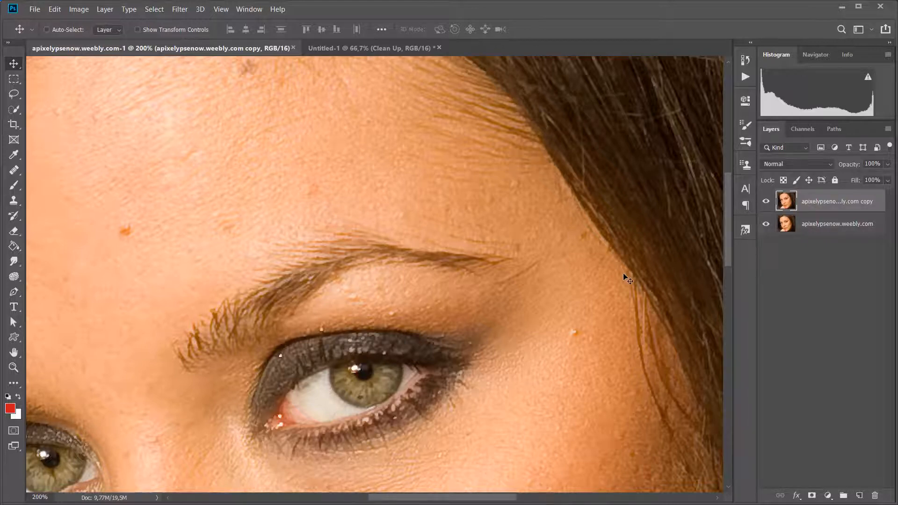
Step: Add a new empty layer above the duplicated portrait layer
key("ctrl+minus")
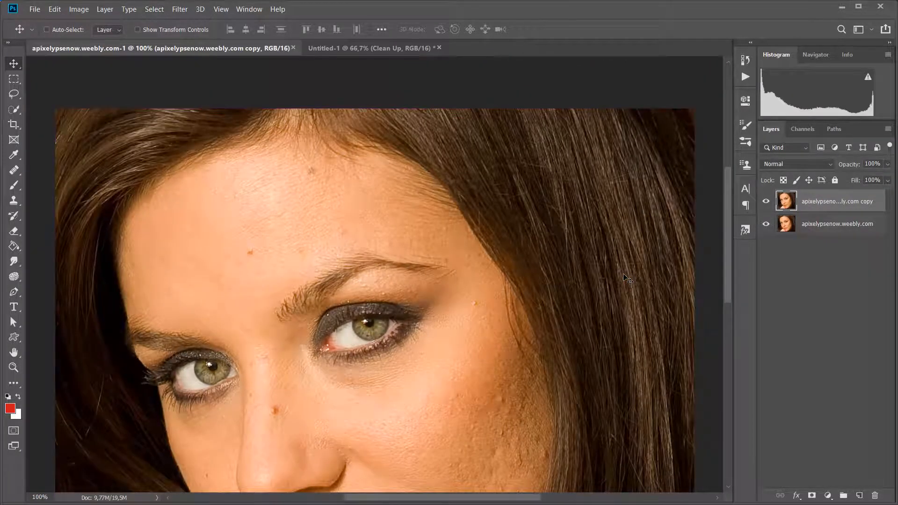
left_click_drag(731, 288, 726, 313)
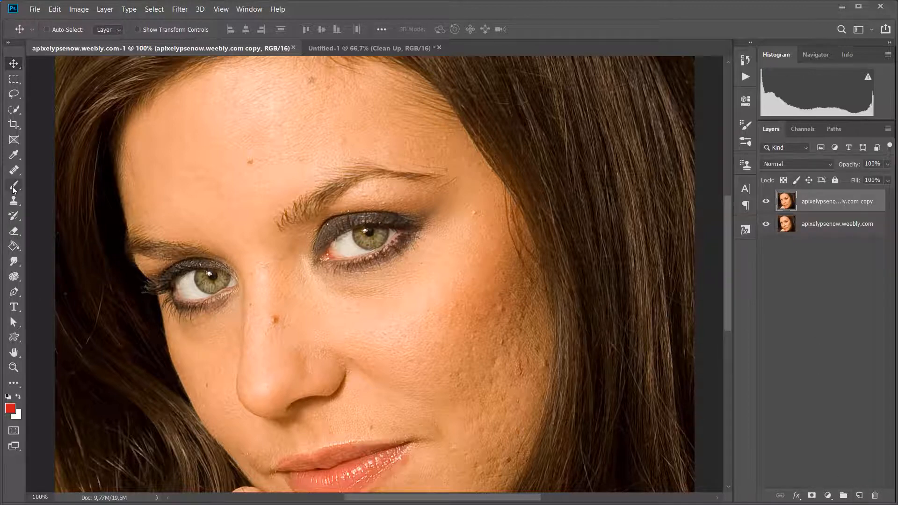
left_click(860, 497)
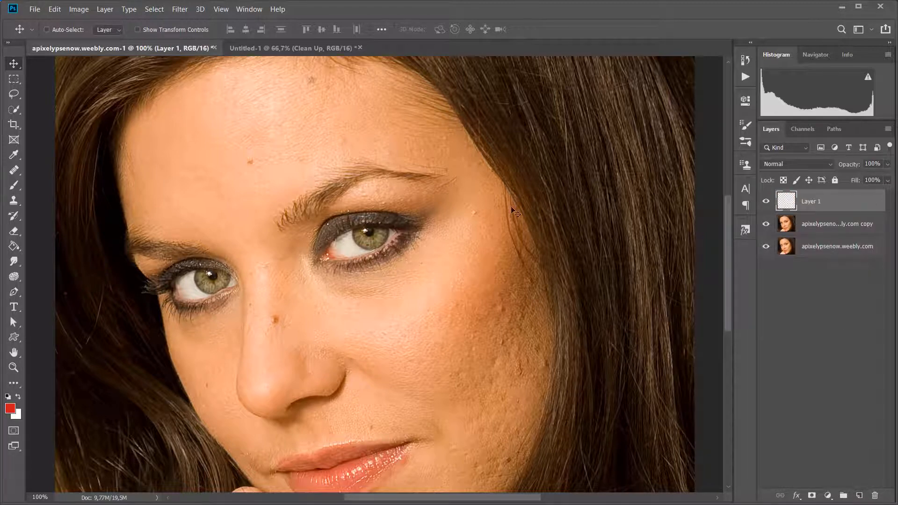
Step: Activate the Healing Brush Tool with its sampling kept on All Layers
left_click(13, 173)
right_click(13, 173)
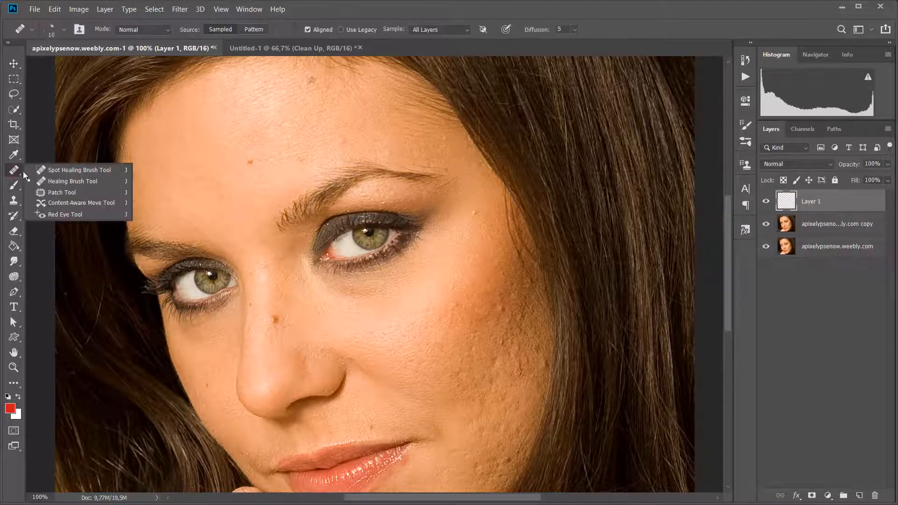
left_click(52, 181)
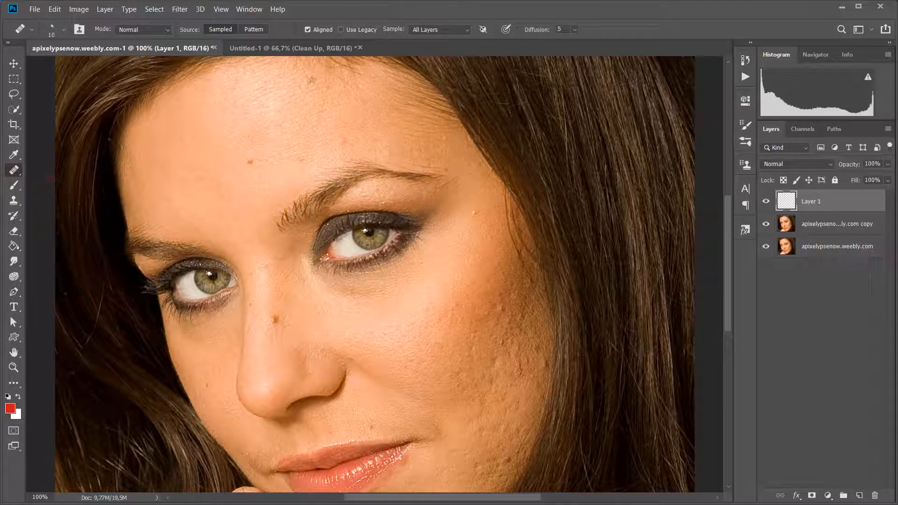
left_click(436, 29)
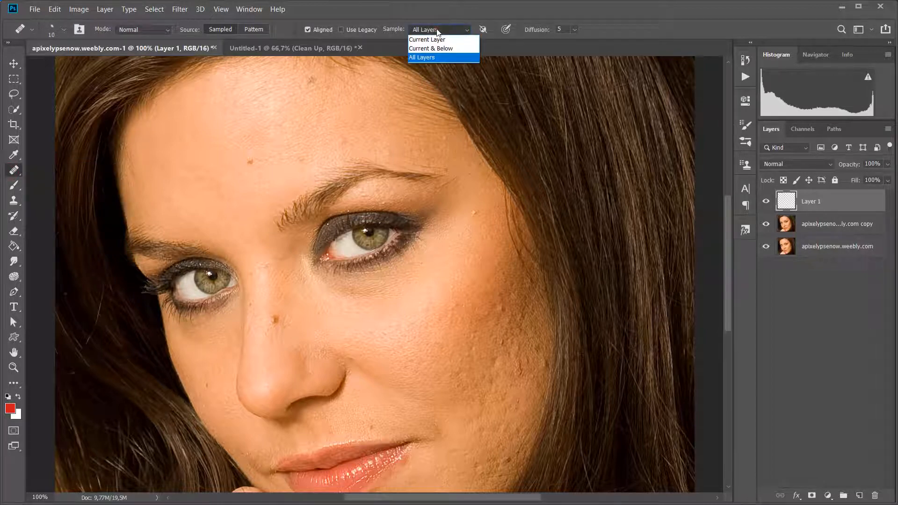
left_click(437, 31)
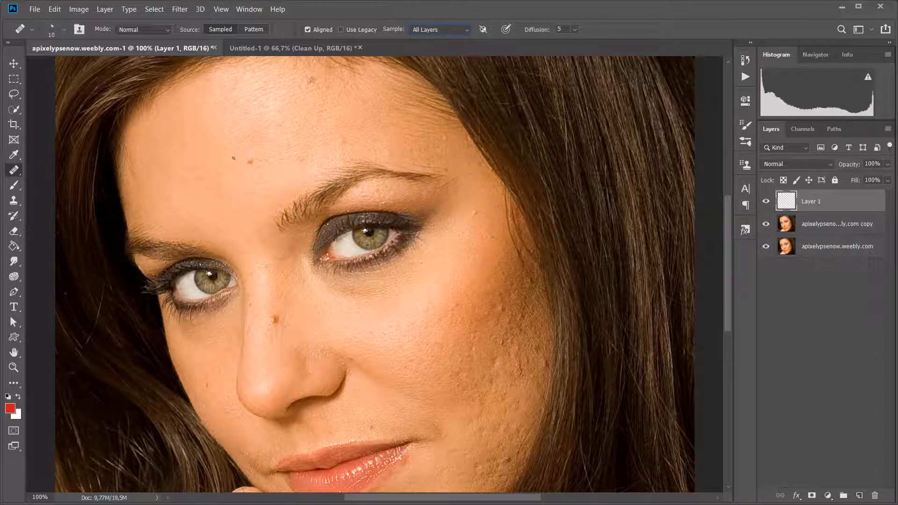
Step: Heal a few bumps in the middle of the cheek on Layer 1 with a size 30 brush, sampling nearby clean skin
key("bracketright")
key("bracketleft")
key("bracketright")
key("bracketright")
key("bracketright")
key("bracketright")
key("bracketright")
key("bracketright")
key("bracketleft")
key("ctrl+plus")
left_click_drag(445, 342, 338, 140)
left_click_drag(542, 244, 472, 277)
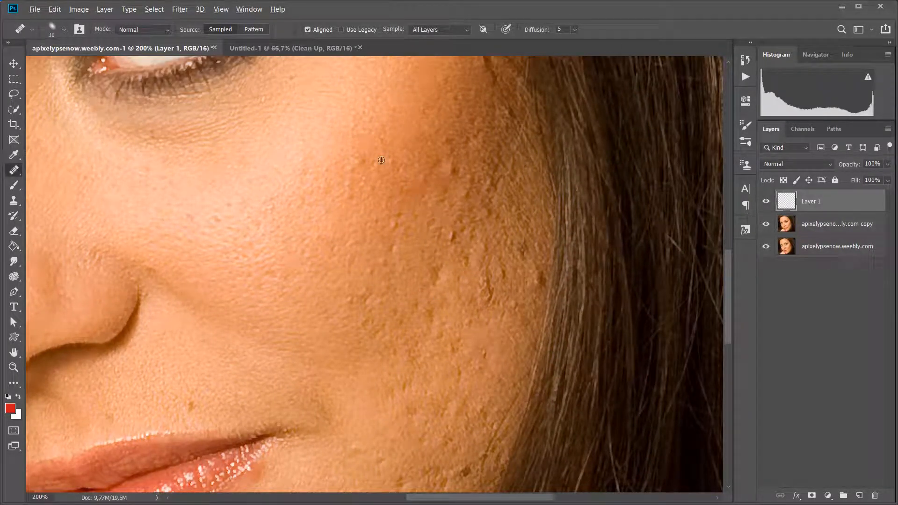
left_click(361, 151, "alt")
left_click(397, 224)
left_click(379, 249)
left_click(394, 252)
left_click(414, 251)
Step: Compare the cheek with and without Layer 1, isolate its healing marks, and show the portrait copy again
left_click(767, 201)
left_click(766, 201)
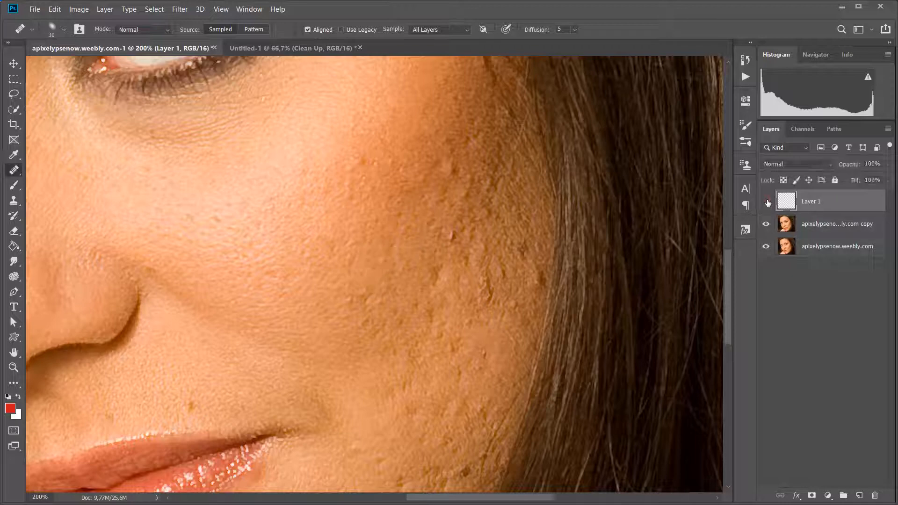
left_click(451, 35)
left_click(451, 35)
left_click(766, 201, "alt")
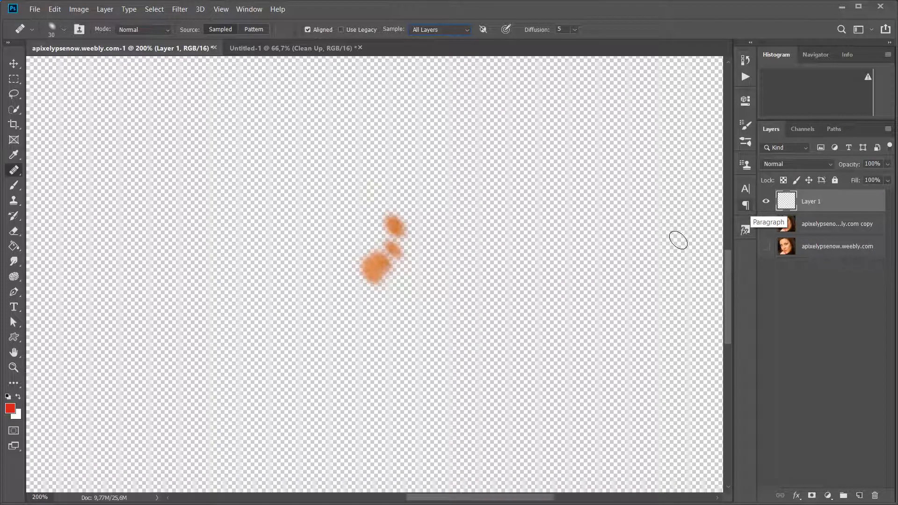
left_click(766, 224)
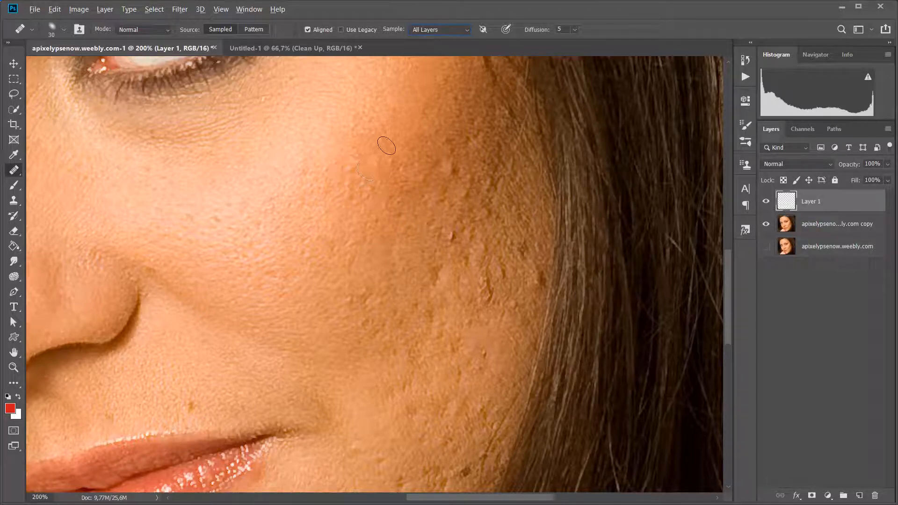
Step: Heal the bumps on the upper cheek from fresh skin samples, reducing the brush size to 20
left_click(395, 144, "alt")
left_click(394, 160)
key("bracketleft")
left_click(440, 179, "alt")
left_click(454, 168)
left_click(448, 175)
left_click(455, 177)
left_click(466, 163)
left_click(450, 173)
left_click(468, 156)
left_click(454, 178)
Step: Heal the bumps and pits on the middle and lower cheek, resampling clean skin near each group
left_click(421, 243, "alt")
left_click(433, 228)
left_click(417, 240)
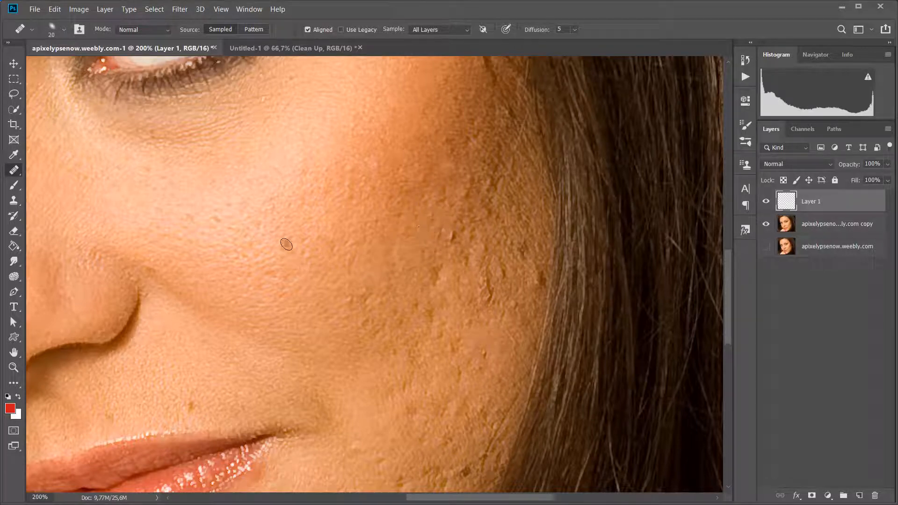
left_click(295, 126)
left_click(450, 235)
left_click(447, 291, "alt")
left_click(434, 281)
left_click(396, 285, "alt")
left_click(428, 288)
left_click(423, 334)
left_click(431, 313)
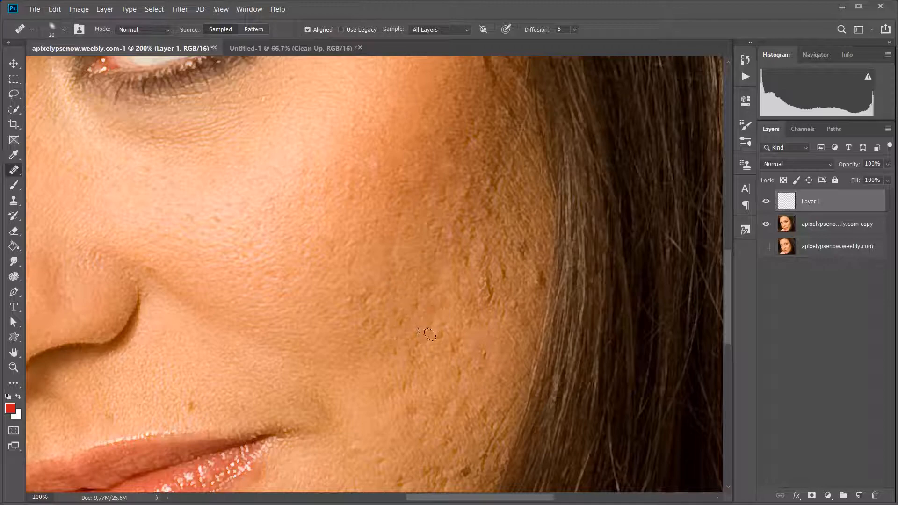
left_click(439, 333)
Step: Examine the skin around the eye, cheek and jaw for remaining blemishes
left_click_drag(372, 199, 435, 377)
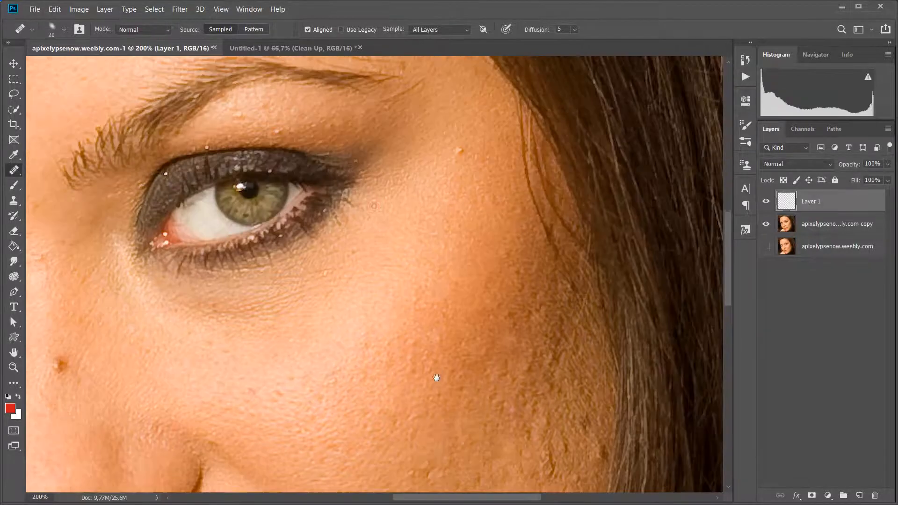
left_click_drag(445, 277, 509, 394)
left_click_drag(480, 308, 532, 256)
left_click_drag(467, 320, 496, 140)
left_click_drag(503, 318, 411, 138)
left_click_drag(461, 293, 482, 227)
left_click_drag(484, 277, 467, 327)
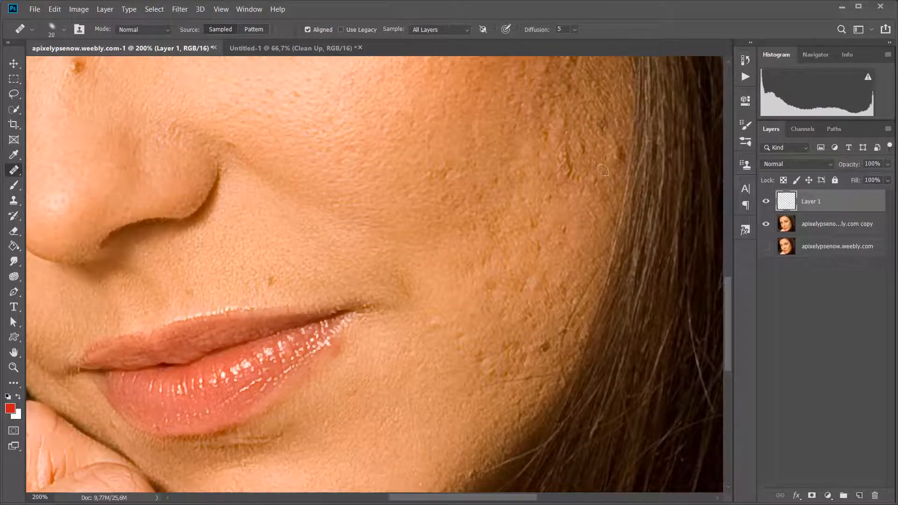
Step: Duplicate the Clean Up layer from Untitled-1 into apixelypsenow.weebly.com-1 as Clean Up, and return to the portrait document
left_click(281, 46)
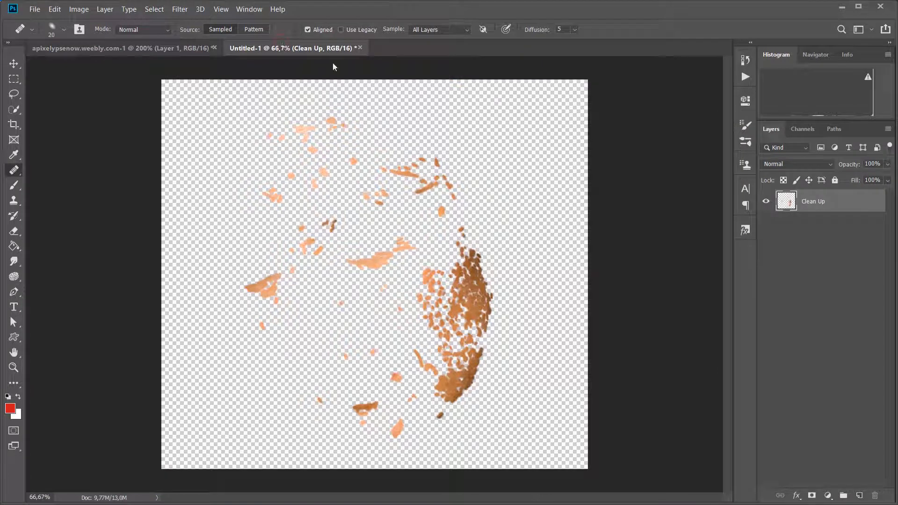
right_click(830, 204)
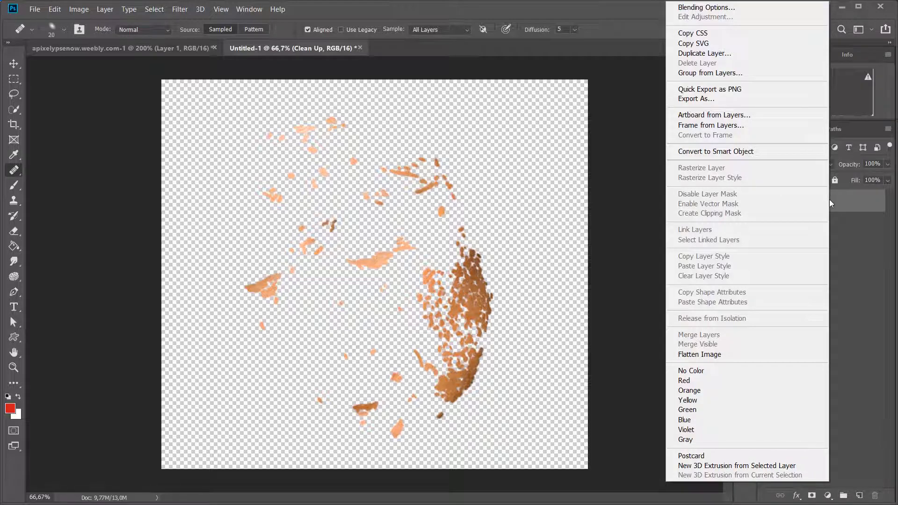
left_click(733, 57)
left_click(491, 197)
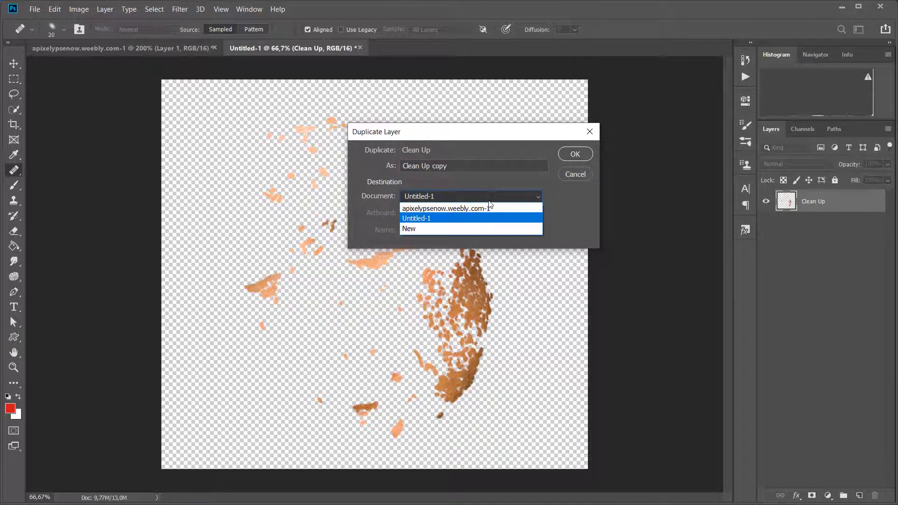
left_click(486, 209)
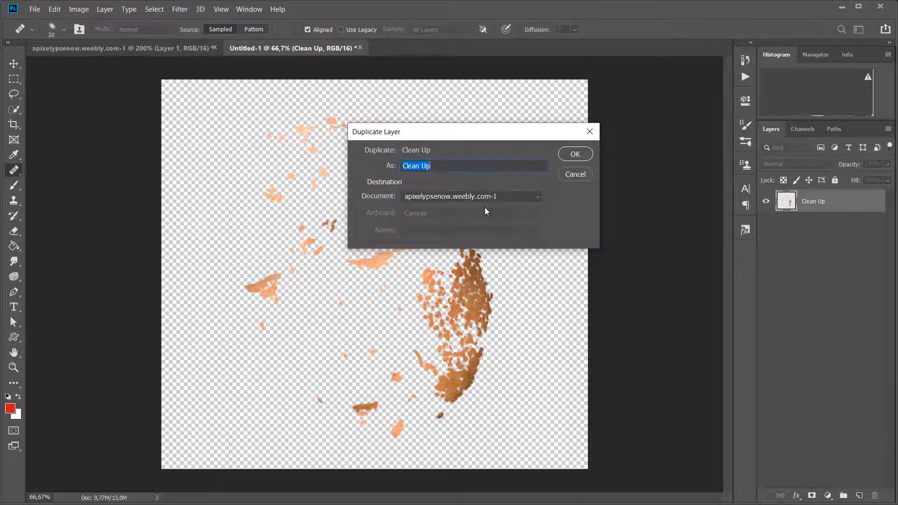
left_click(580, 154)
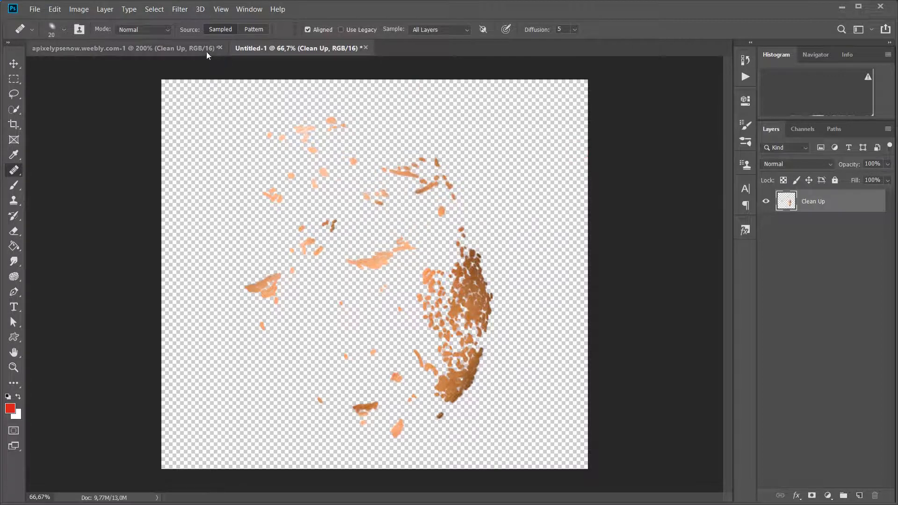
left_click(206, 48)
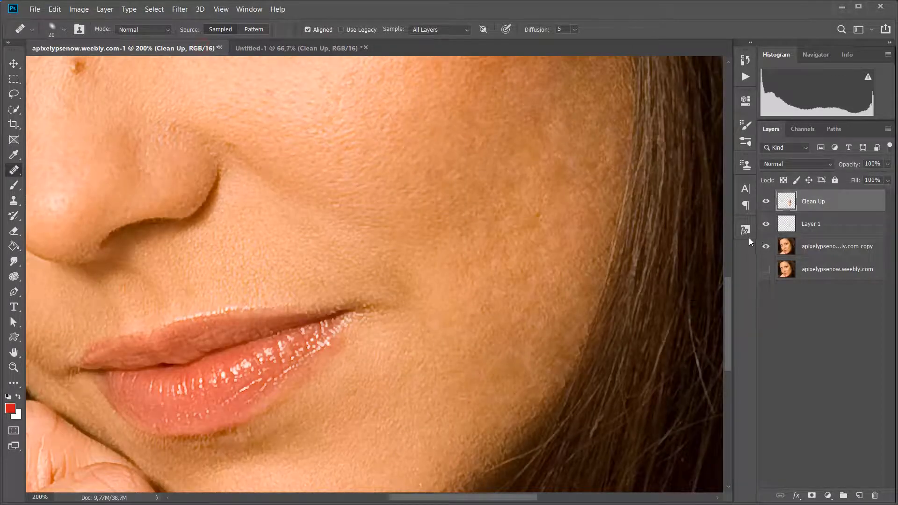
Step: Delete Layer 1 from beneath the Clean Up layer
key("ctrl+minus")
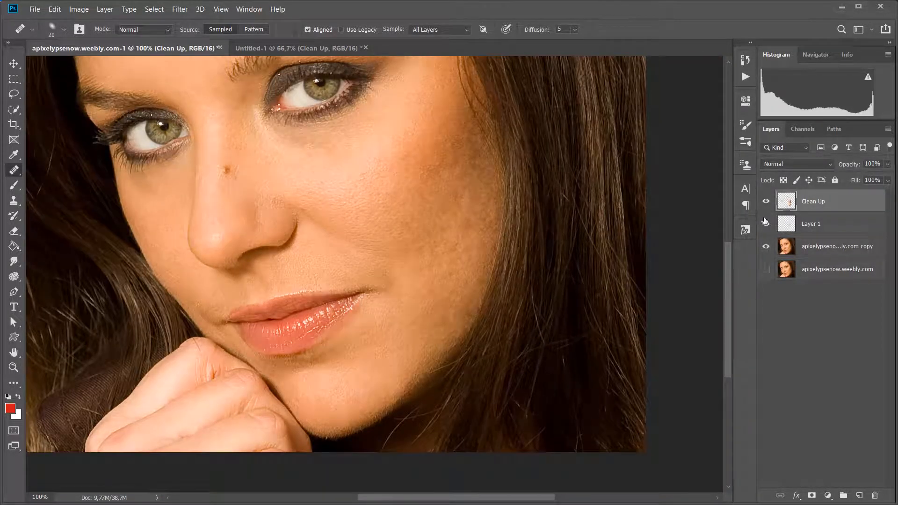
right_click(811, 225)
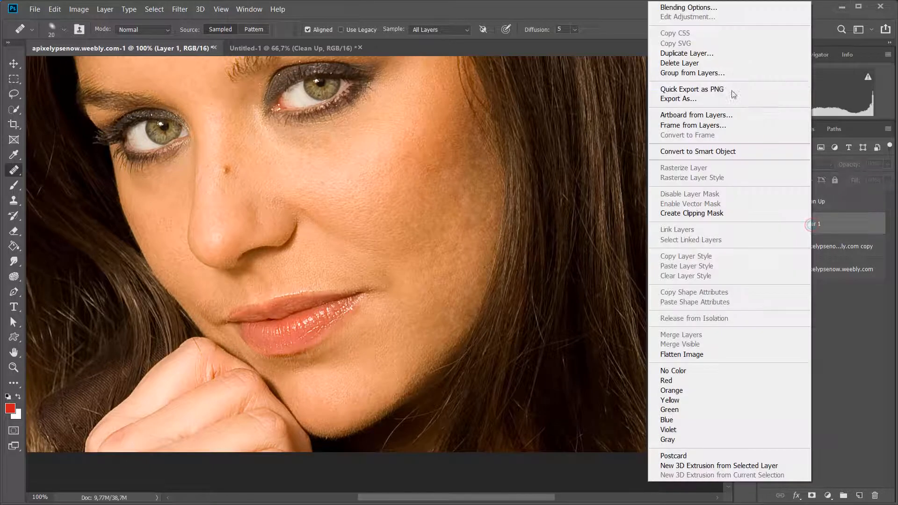
left_click(692, 62)
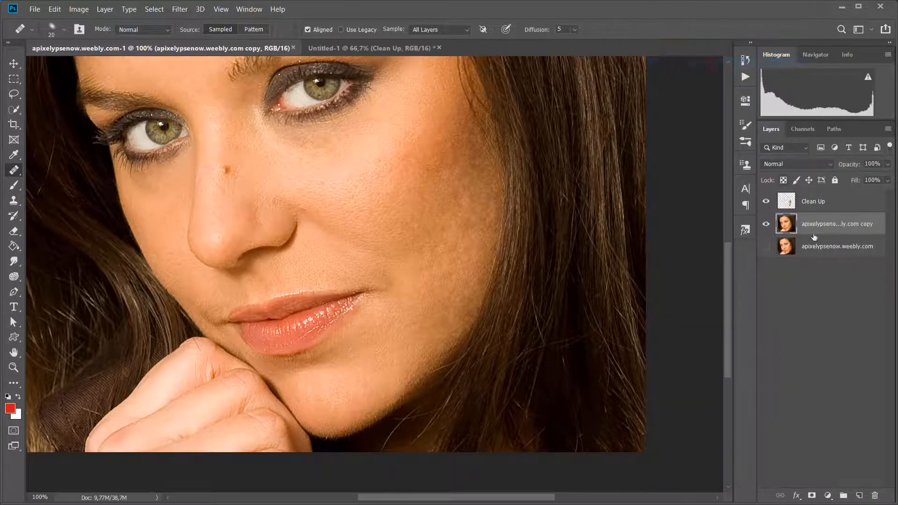
Step: Compare the skin with and without the Clean Up layer, both across the face and close up on the cheek
left_click(766, 202)
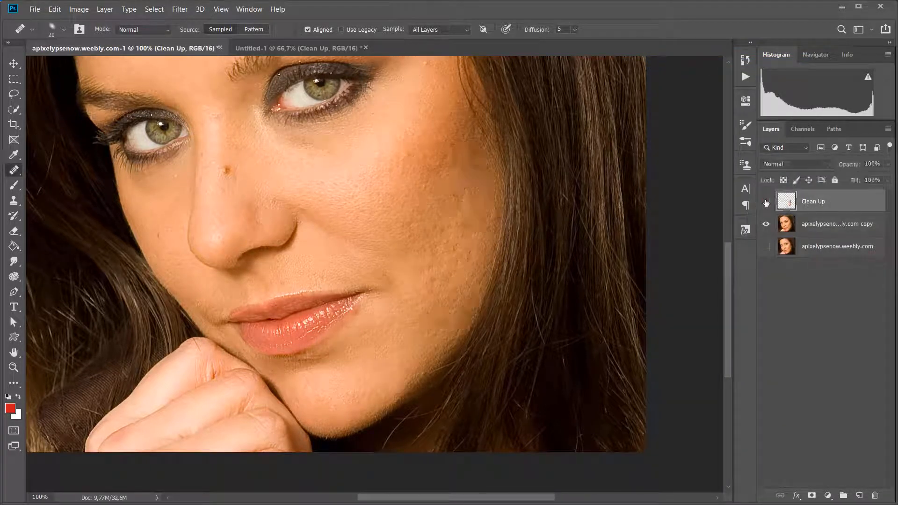
left_click(766, 202)
key("ctrl+plus")
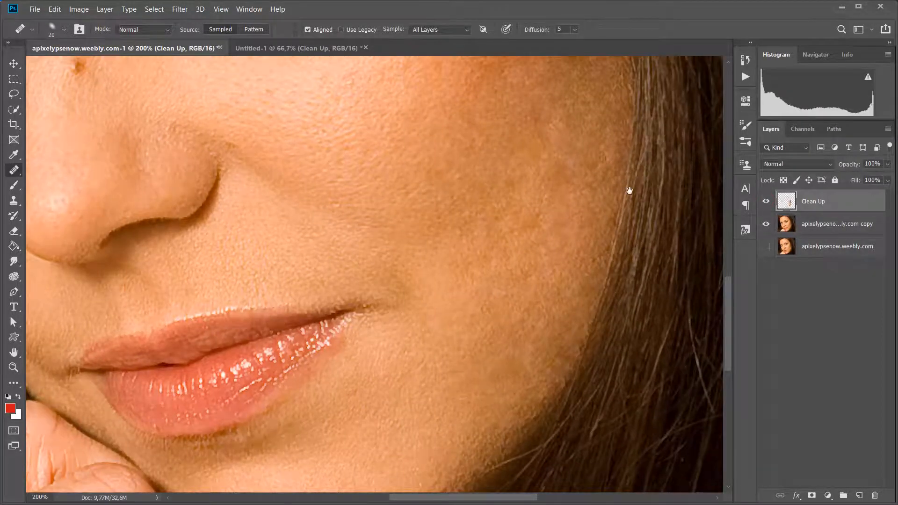
left_click_drag(629, 191, 560, 283)
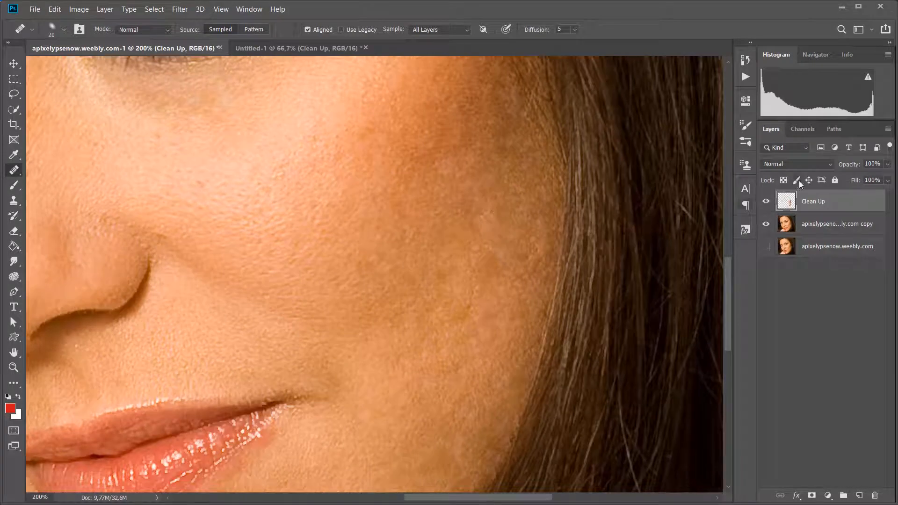
left_click(767, 203)
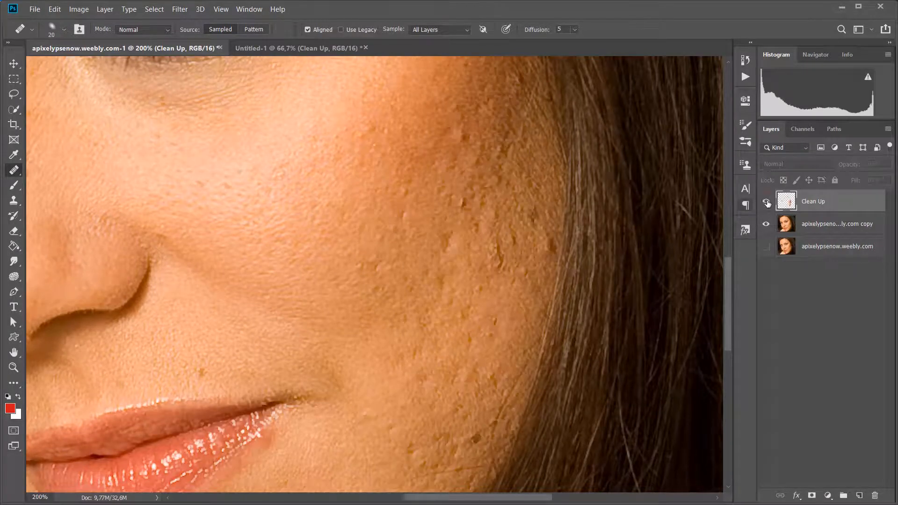
Step: Make the Clean Up layer and the bottom portrait layer visible again
left_click(767, 202)
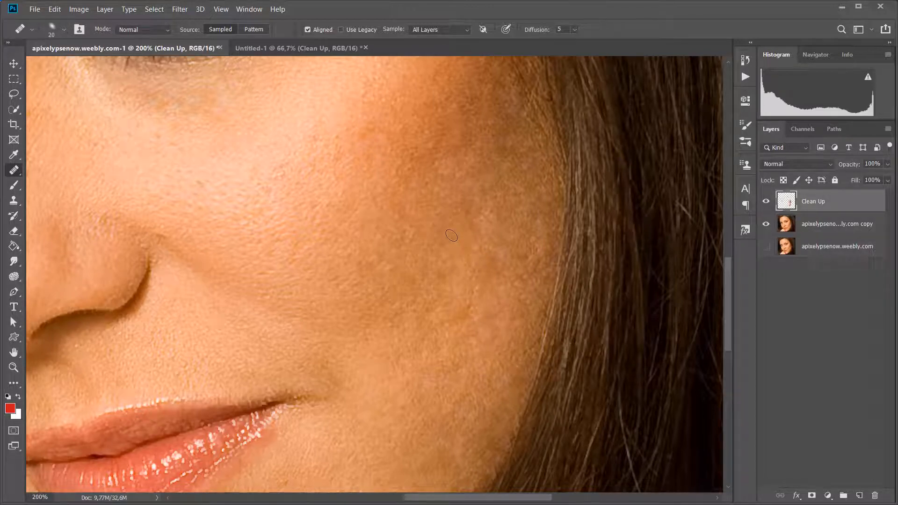
key("ctrl+minus")
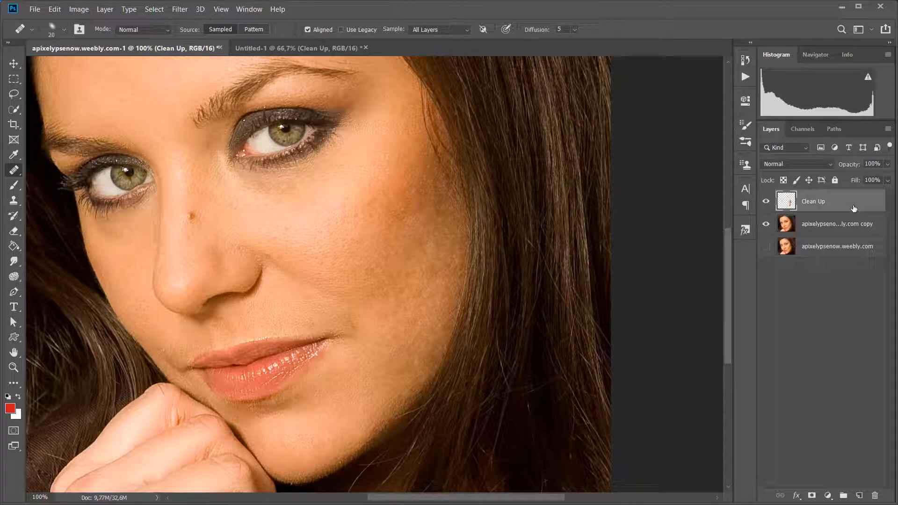
right_click(865, 206)
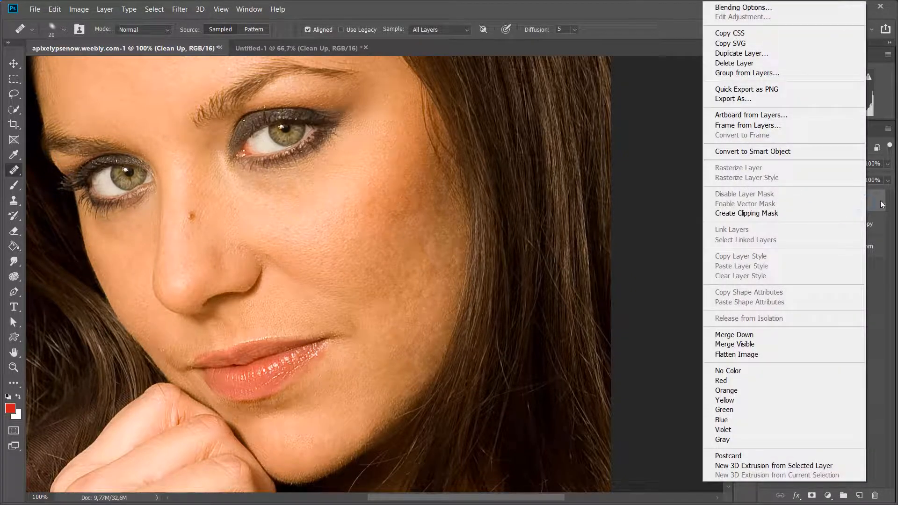
left_click(878, 200)
left_click(770, 244)
Step: Try flattening all layers into a single background, and undo the flattening
right_click(866, 196)
left_click(748, 355)
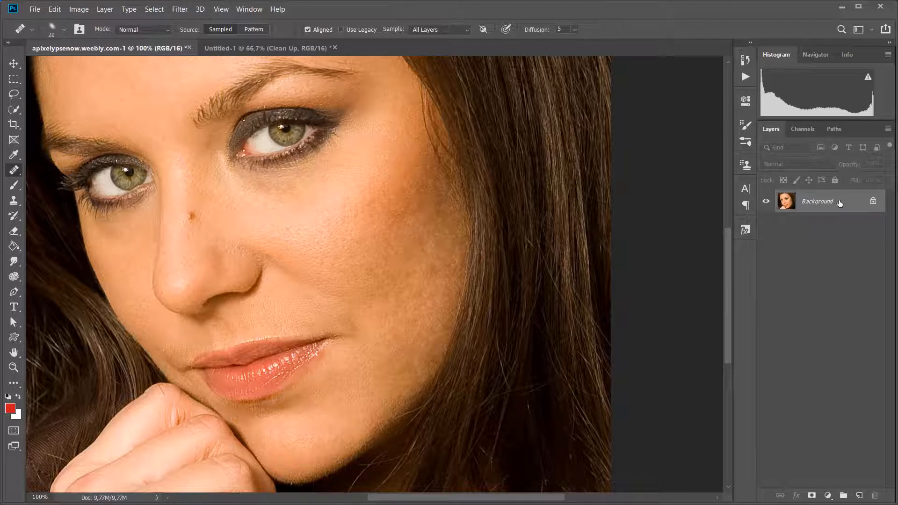
key("ctrl+z")
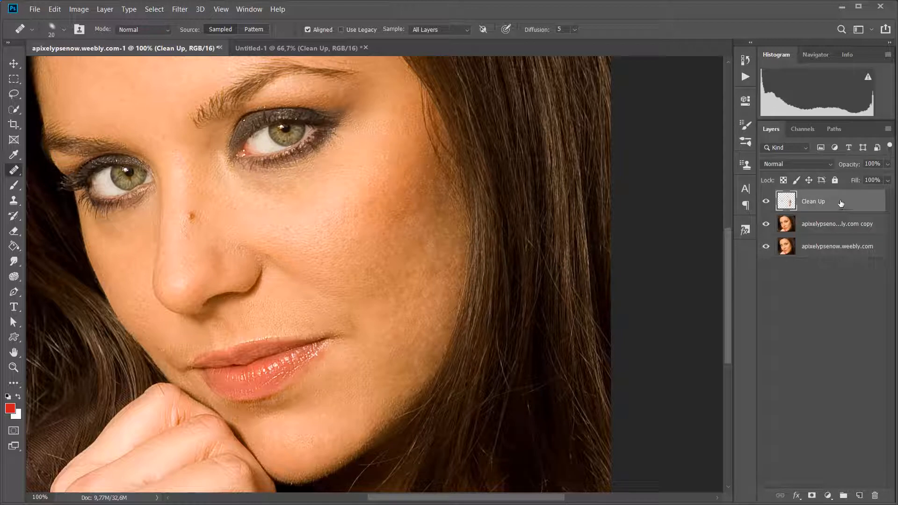
Step: Stamp all visible layers into a new merged layer above Clean Up, and compare the portrait with and without it
key("ctrl+alt+shift+e")
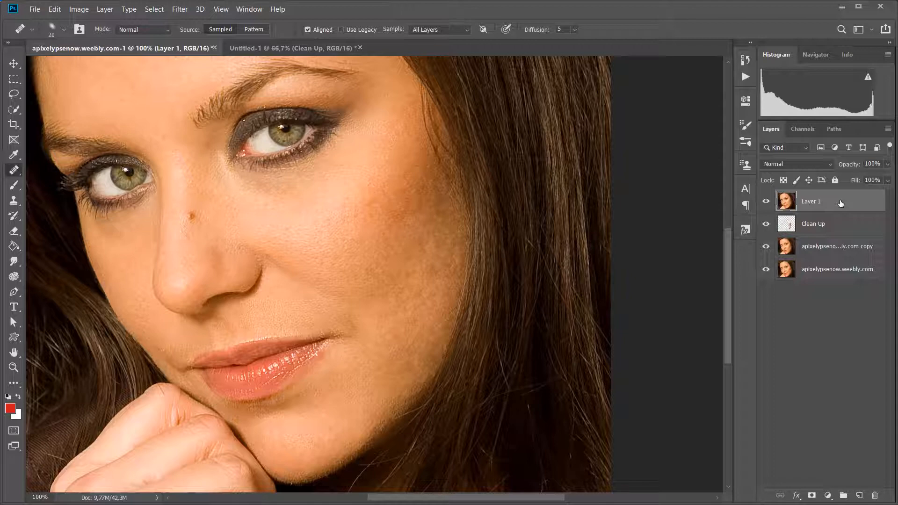
left_click(765, 204)
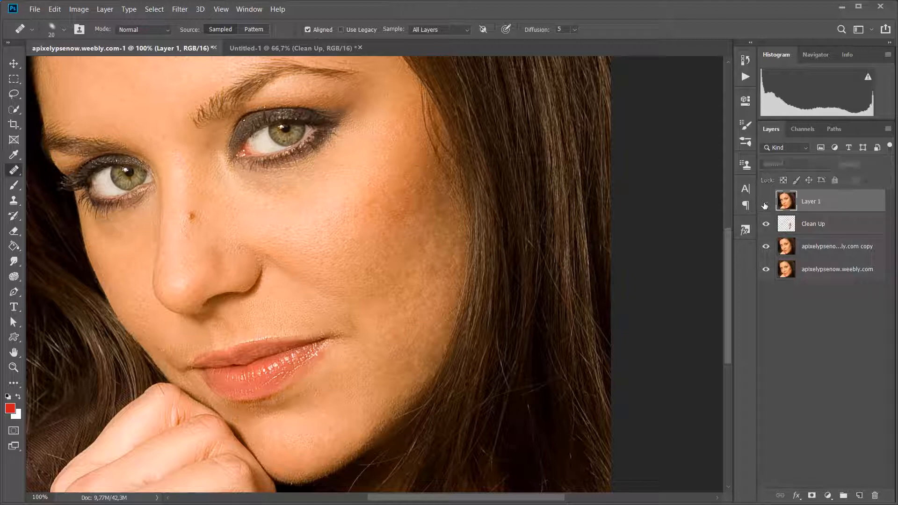
left_click(765, 204)
left_click(764, 204)
left_click(765, 204)
left_click(765, 204)
left_click(766, 202)
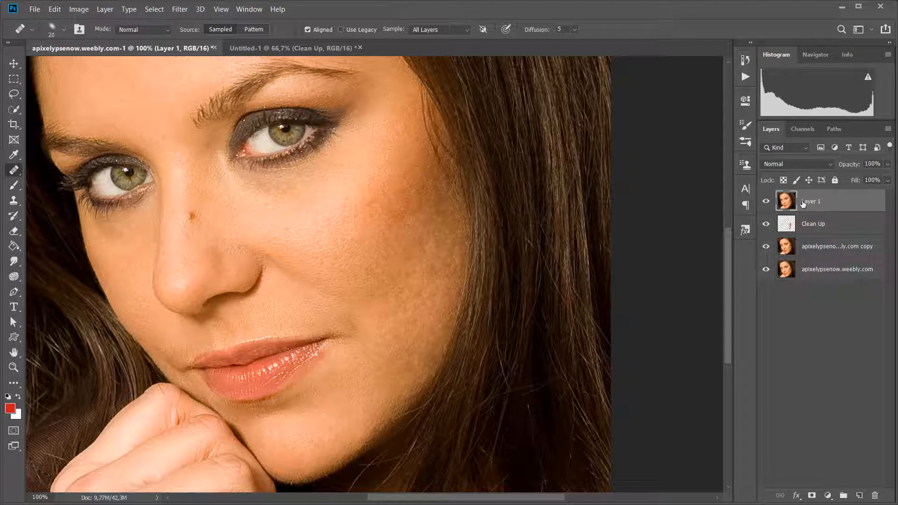
Step: Duplicate the merged Layer 1 and invert the colors of the copy
left_click_drag(846, 204, 860, 497)
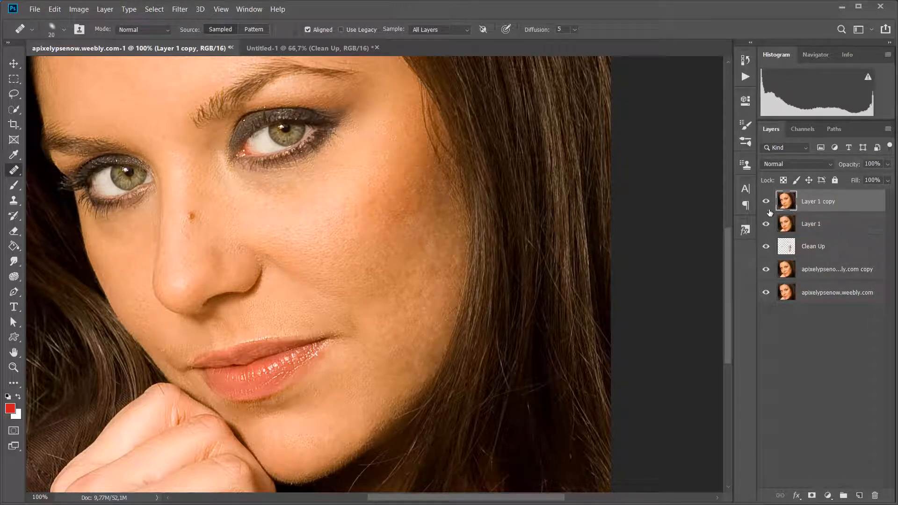
key("ctrl+minus")
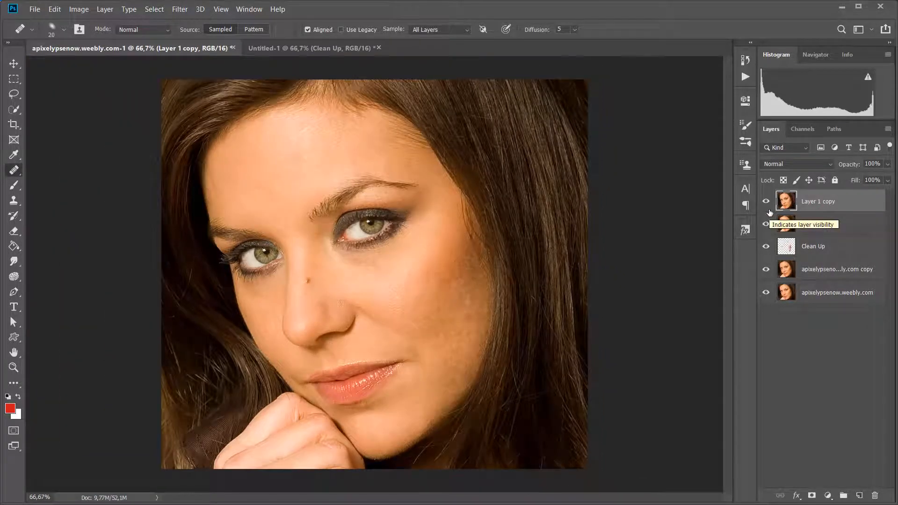
left_click(82, 10)
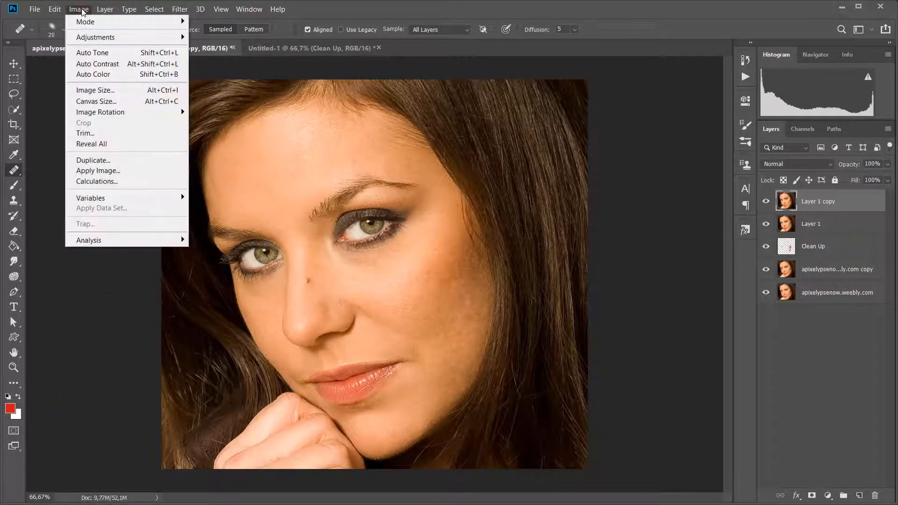
mouse_move(96, 37)
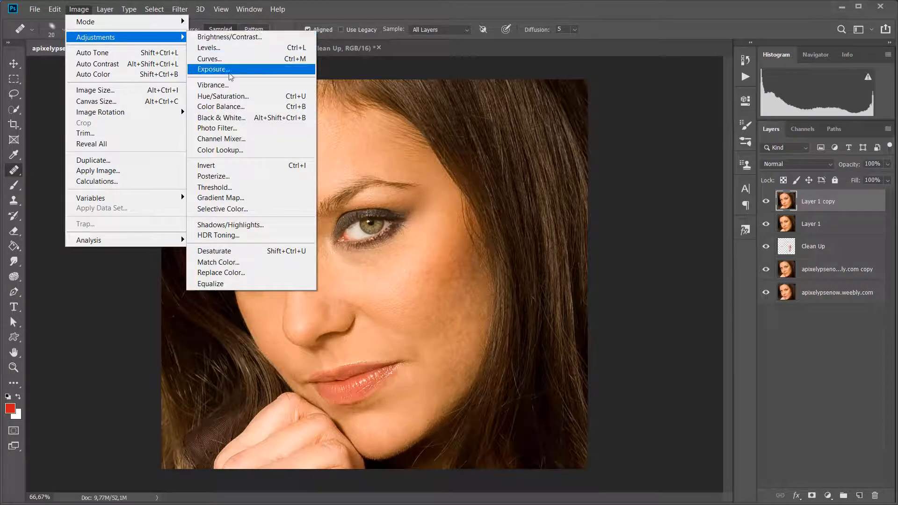
left_click(240, 165)
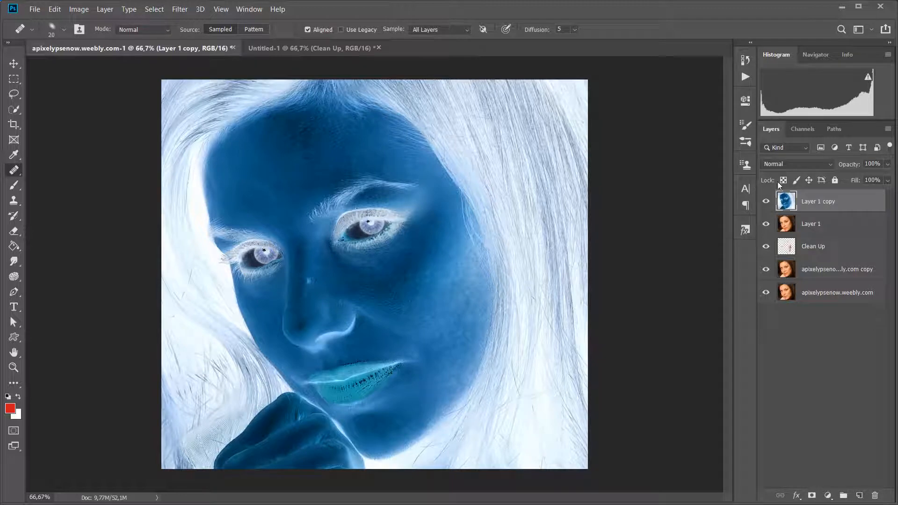
Step: Set the blend mode of the inverted Layer 1 copy to Vivid Light
left_click(812, 165)
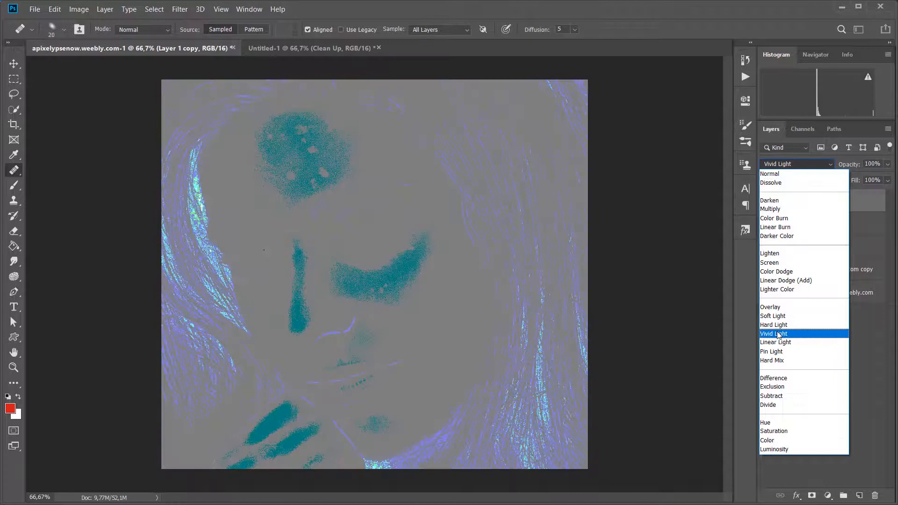
left_click(779, 334)
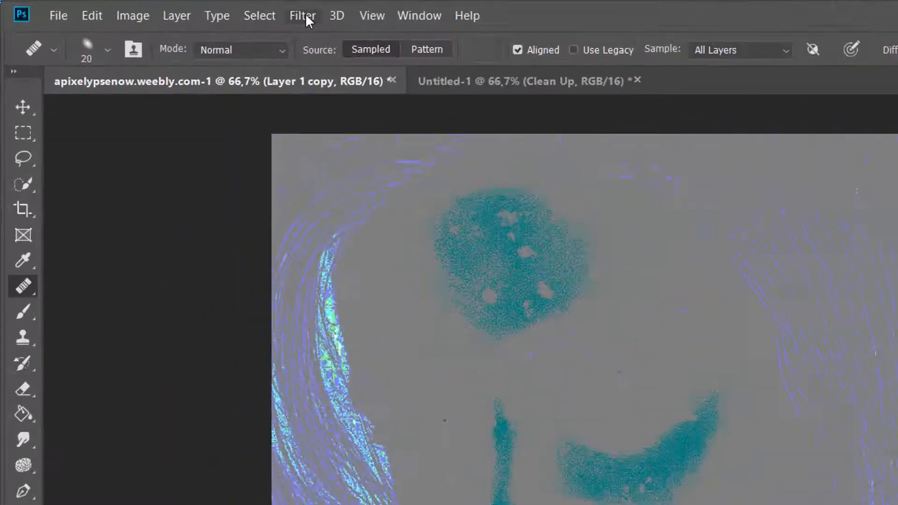
Step: Apply a High Pass filter with a radius of 18 pixels to Layer 1 copy
left_click(179, 9)
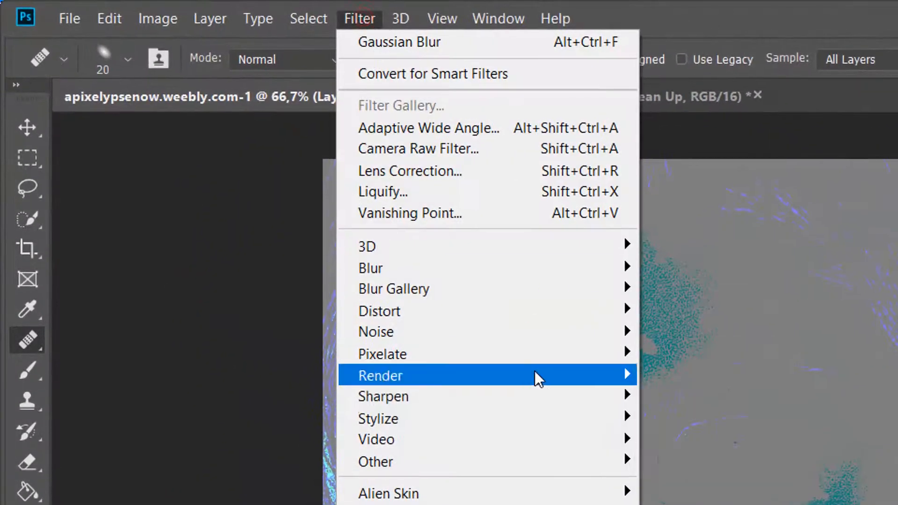
mouse_move(551, 434)
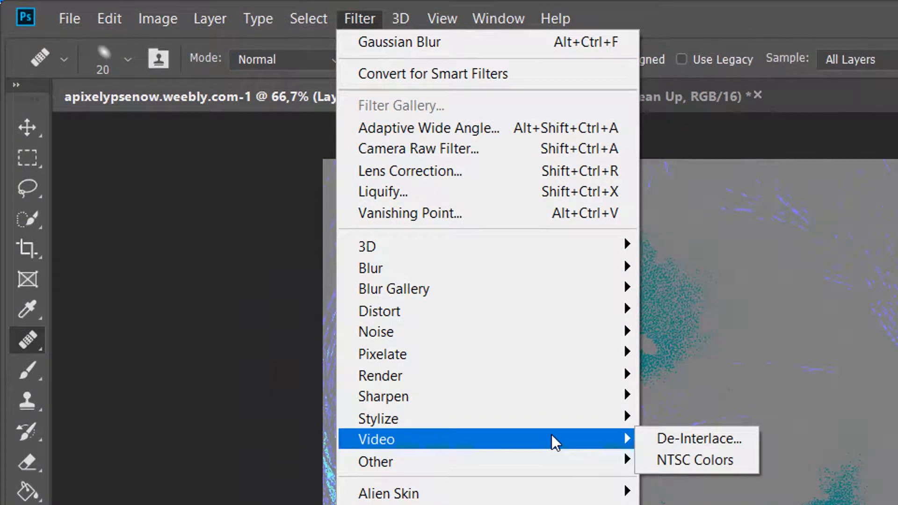
mouse_move(557, 460)
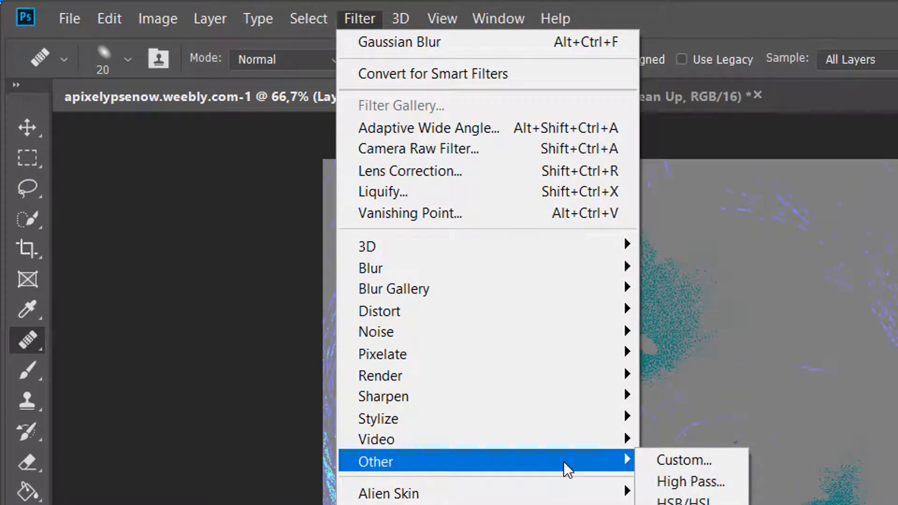
left_click(687, 483)
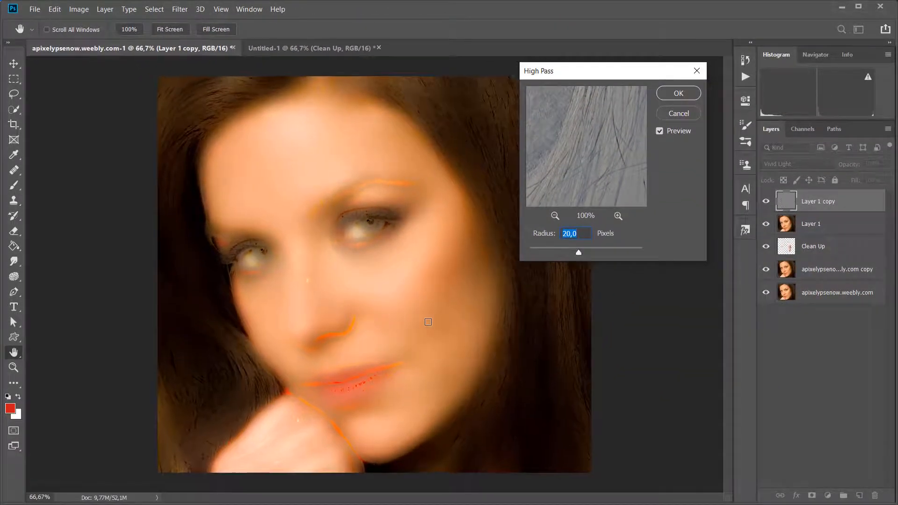
key("ctrl+plus")
key("ctrl+minus")
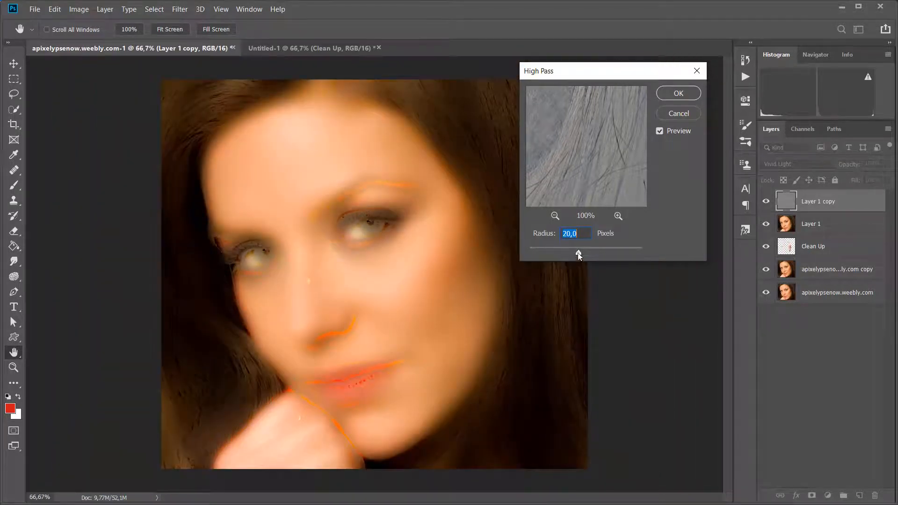
left_click_drag(578, 253, 540, 253)
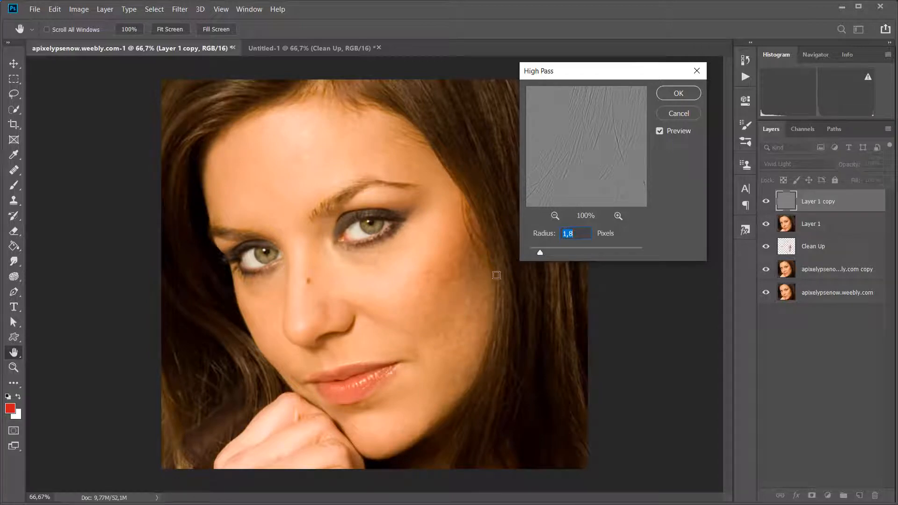
left_click_drag(541, 253, 572, 252)
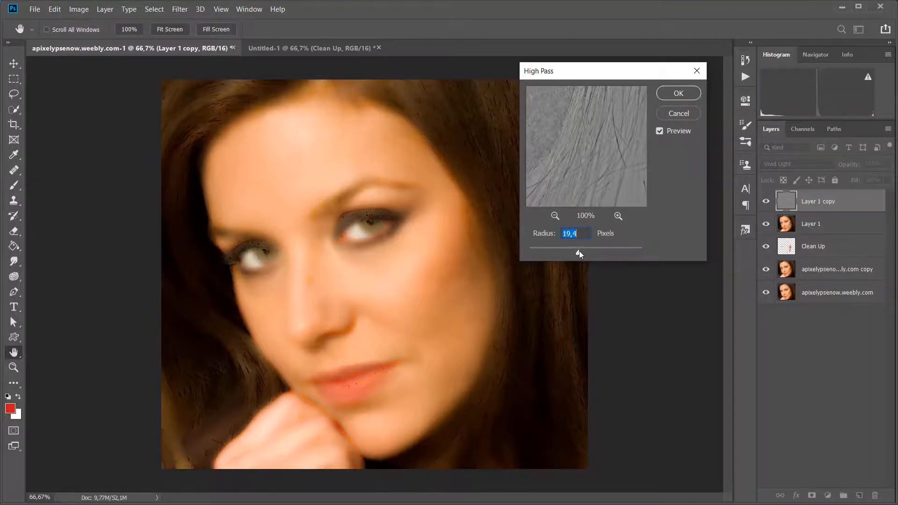
left_click_drag(579, 250, 577, 250)
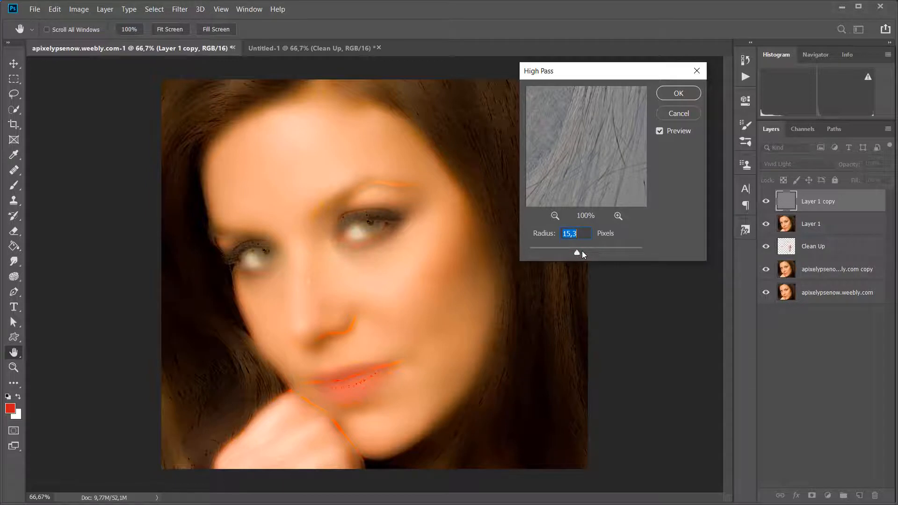
left_click_drag(581, 250, 577, 252)
type("20")
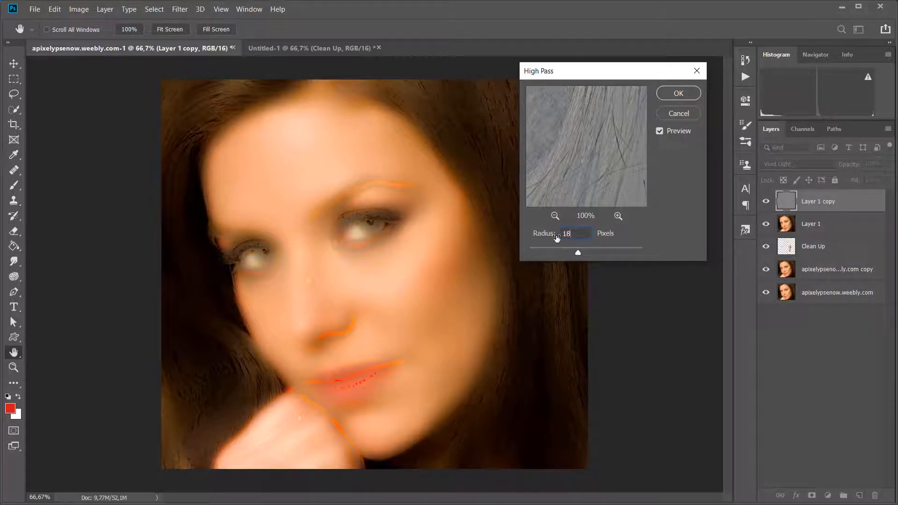
left_click(683, 93)
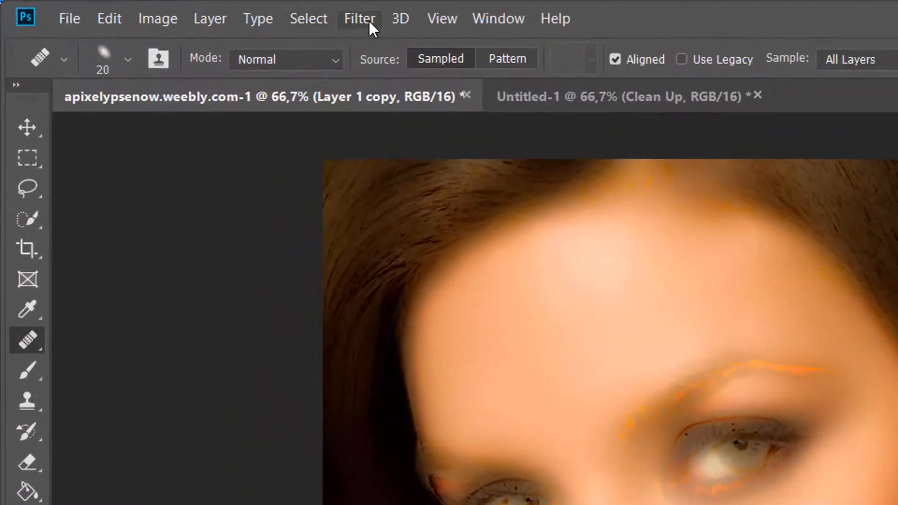
Step: Start a Gaussian Blur on Layer 1 copy and lower its radius to 0.1 pixels
left_click(368, 20)
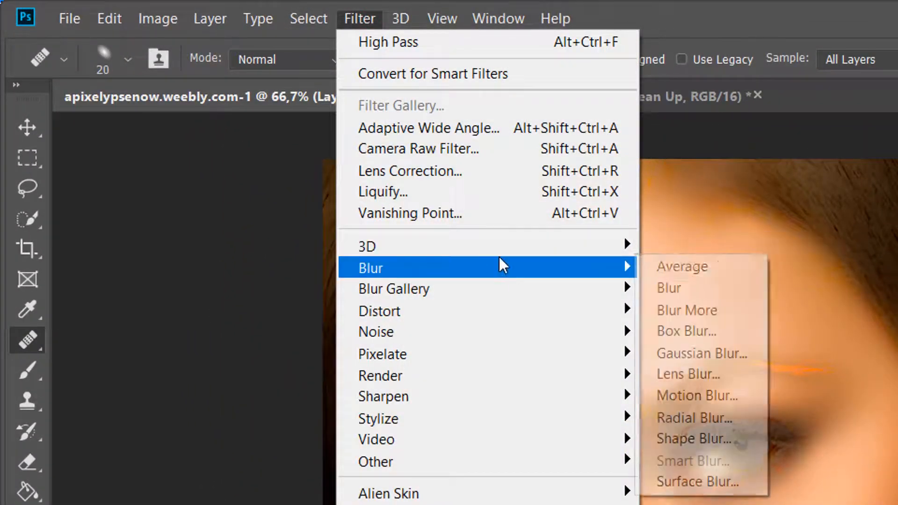
mouse_move(618, 247)
mouse_move(582, 267)
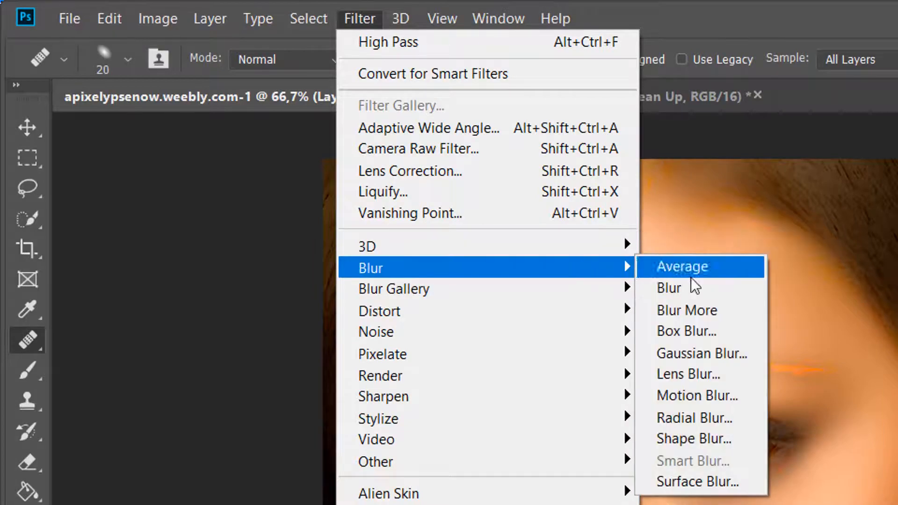
left_click(721, 353)
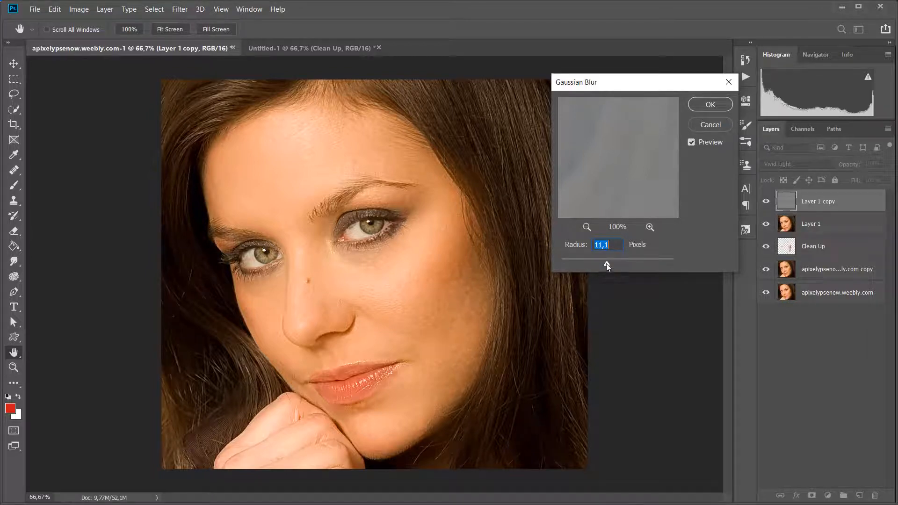
left_click_drag(606, 263, 529, 256)
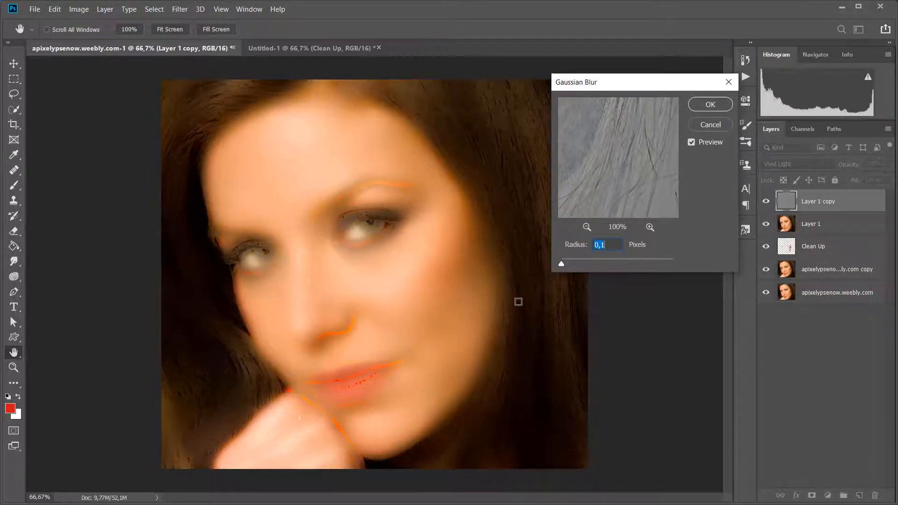
Step: Raise the Gaussian Blur radius gradually to 4.0 pixels, judging the skin texture close up around the eye and nose
key("ctrl+plus")
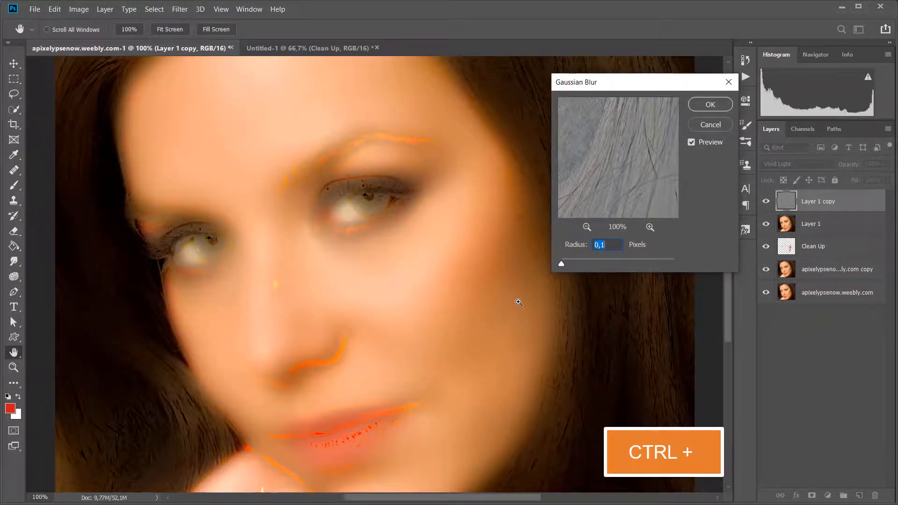
key("ctrl+plus")
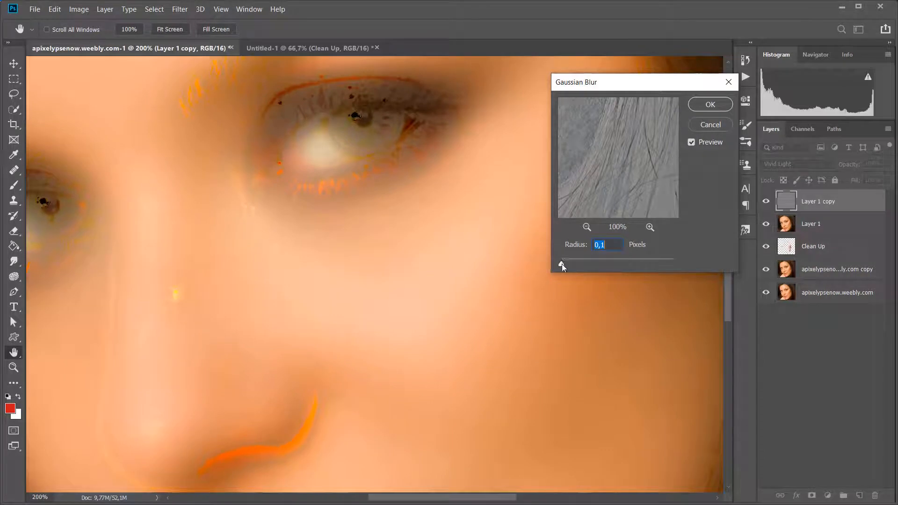
left_click_drag(562, 264, 565, 264)
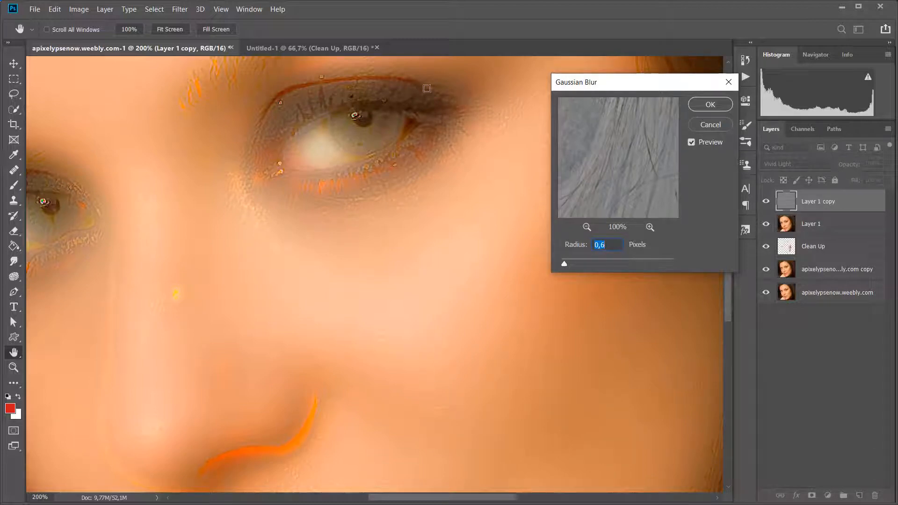
left_click_drag(564, 265, 568, 264)
left_click_drag(568, 266, 577, 265)
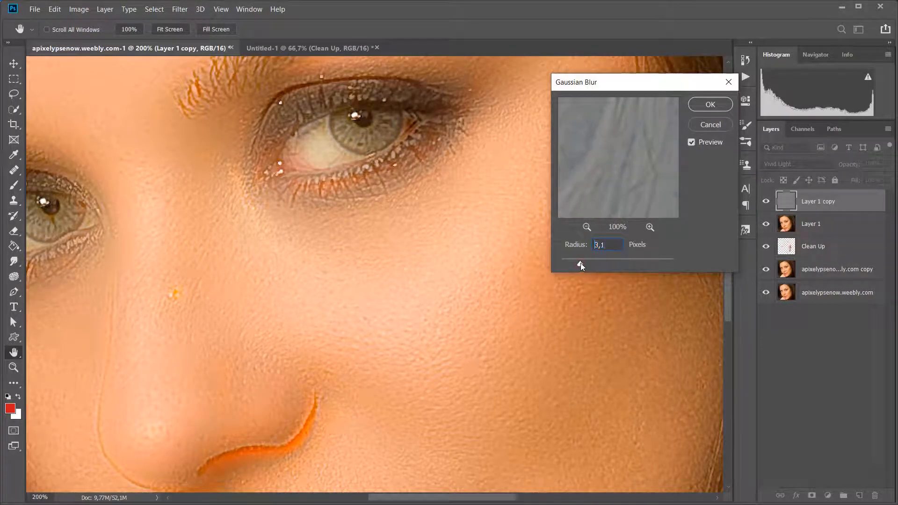
left_click_drag(580, 265, 580, 265)
left_click_drag(585, 265, 585, 265)
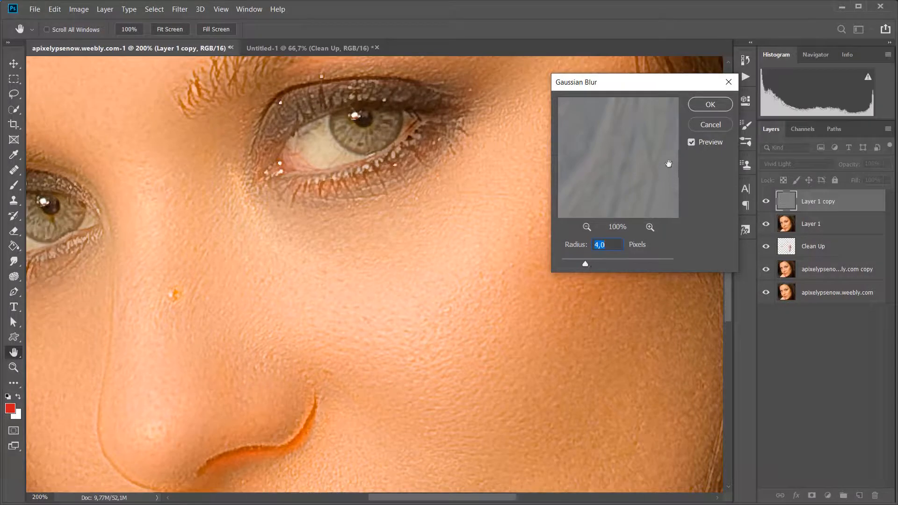
Step: Compare the portrait with the Gaussian Blur preview off and on, and check the effect across the face
left_click(692, 142)
left_click(691, 141)
key("ctrl+minus")
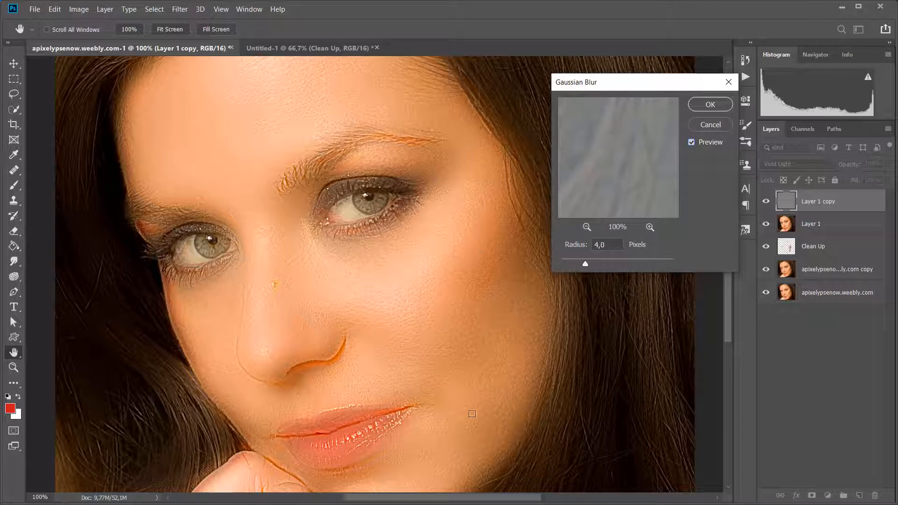
Step: Apply the Gaussian Blur at 4.0 pixels and compare the portrait with Layer 1 copy hidden and shown
left_click(710, 105)
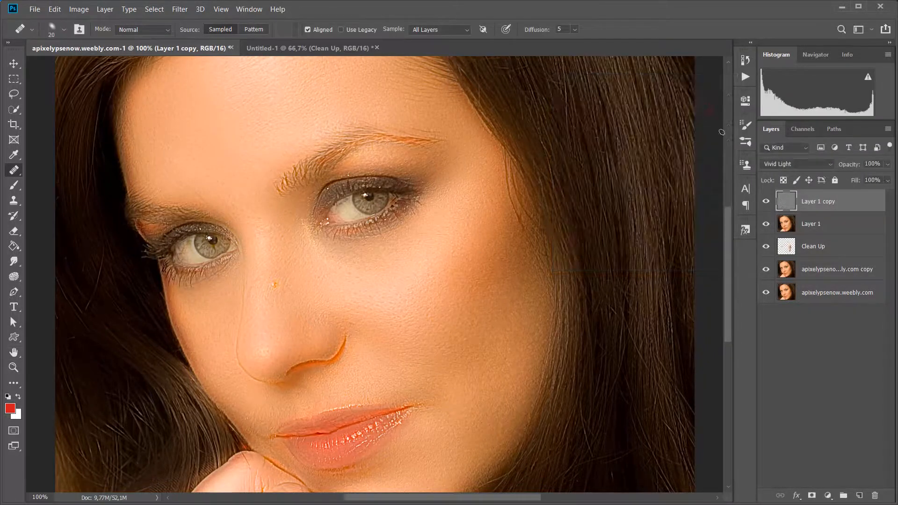
left_click(766, 203)
left_click(766, 202)
left_click(766, 204)
left_click(766, 203)
left_click(766, 205)
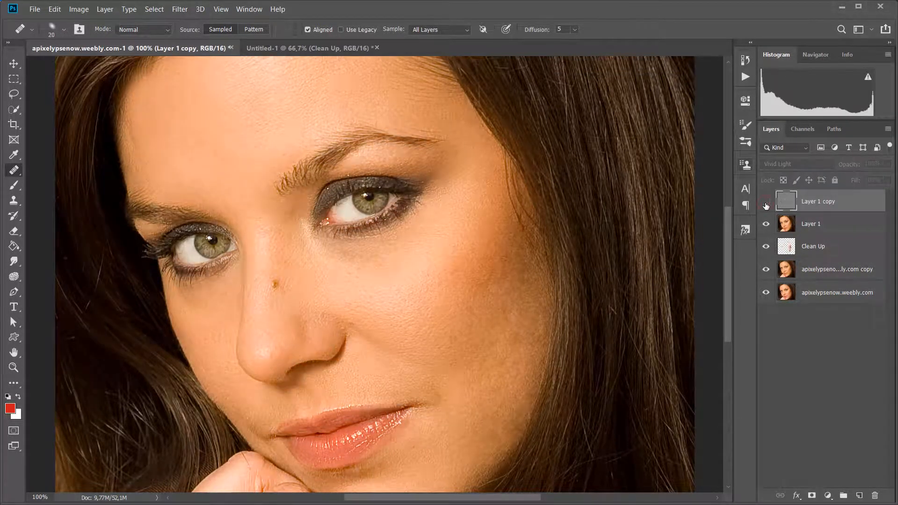
left_click(766, 205)
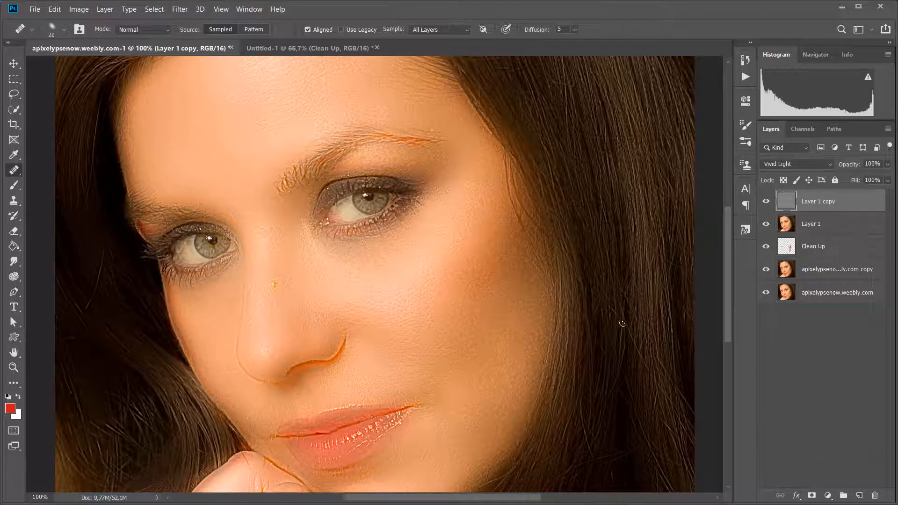
Step: Try masking Layer 1 copy with a new layer mask filled with black by the Paint Bucket, and delete that mask
left_click(812, 495)
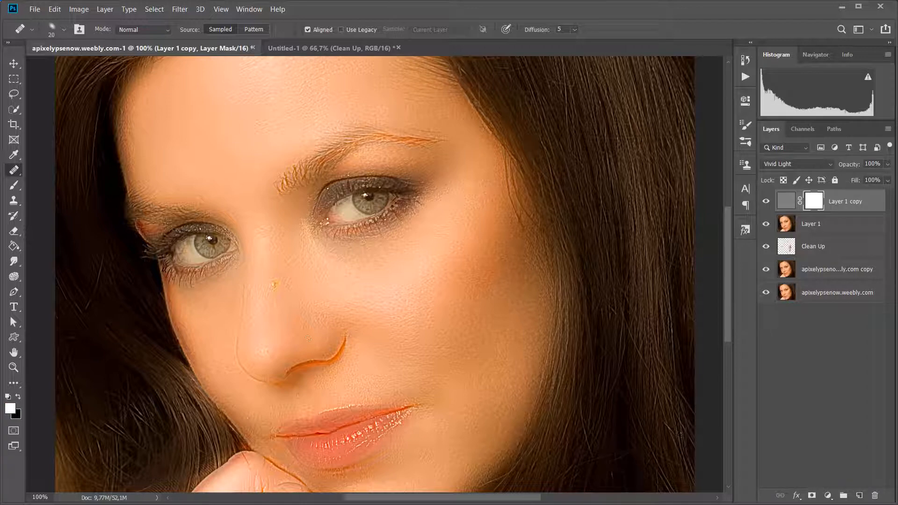
left_click(14, 247)
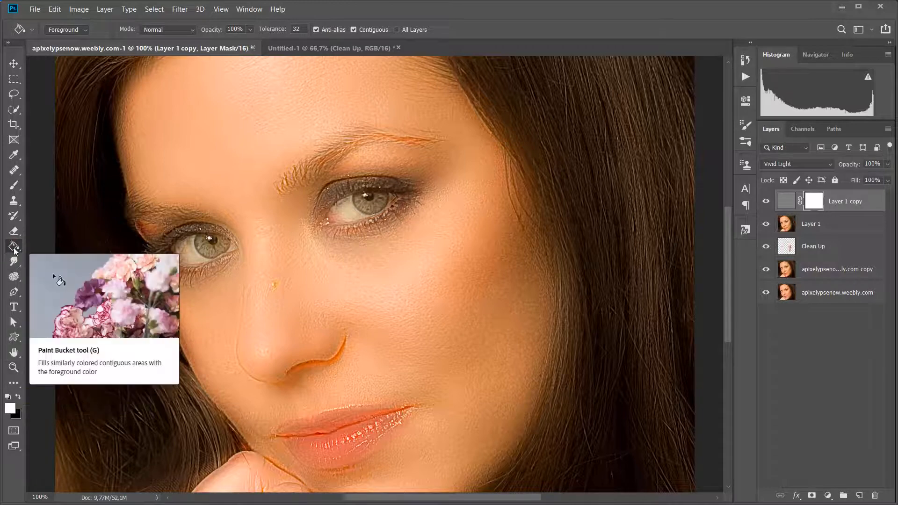
left_click(19, 396)
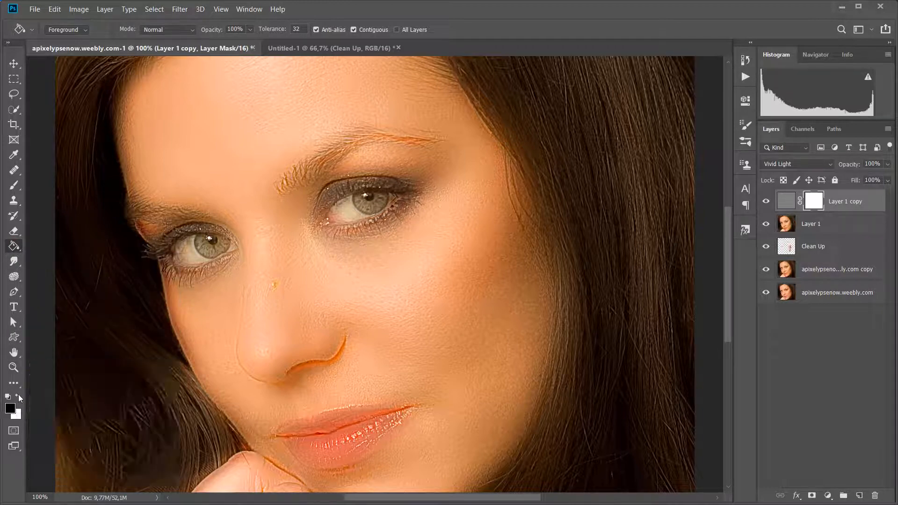
left_click(252, 186)
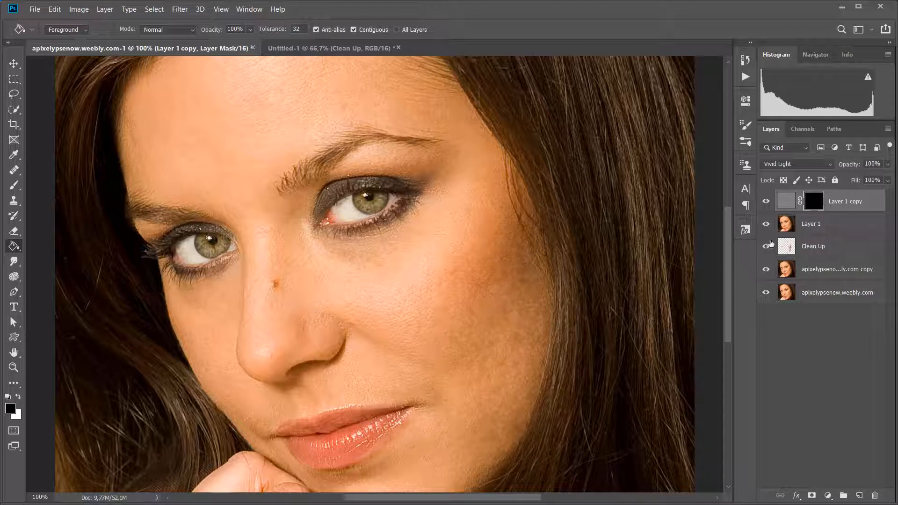
right_click(814, 207)
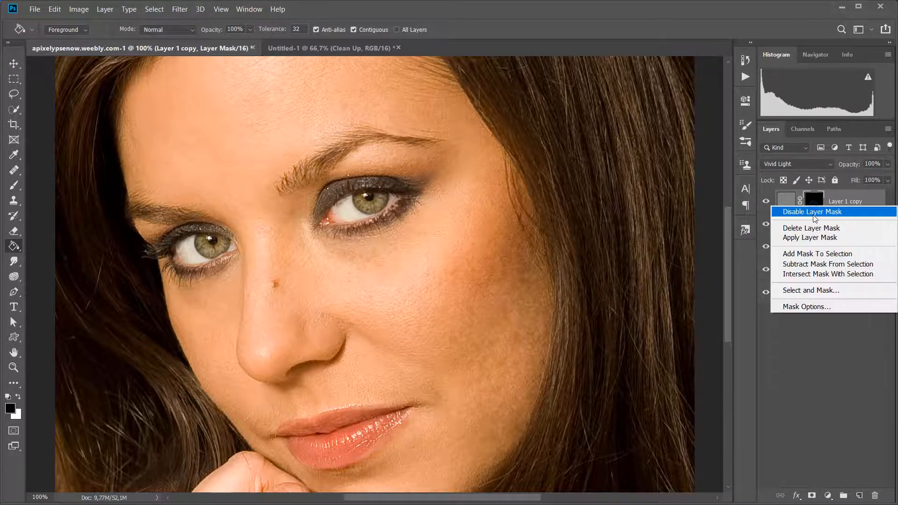
left_click(814, 228)
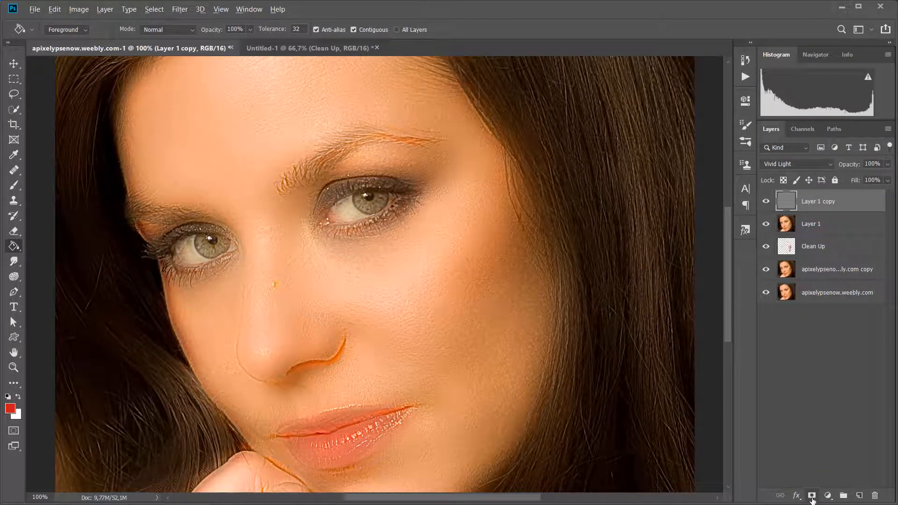
Step: Try out a black hide-all mask and a white reveal-all mask on Layer 1 copy, undoing each one
left_click(812, 497, "alt")
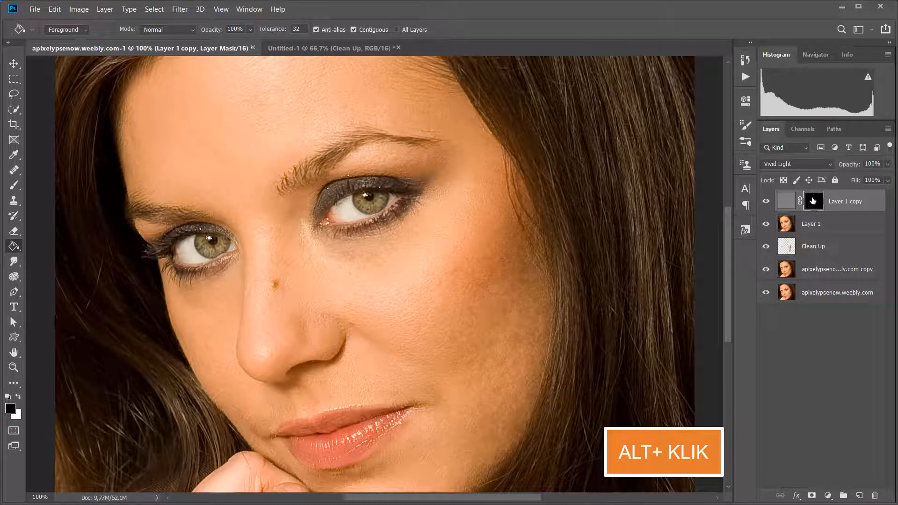
key("ctrl+z")
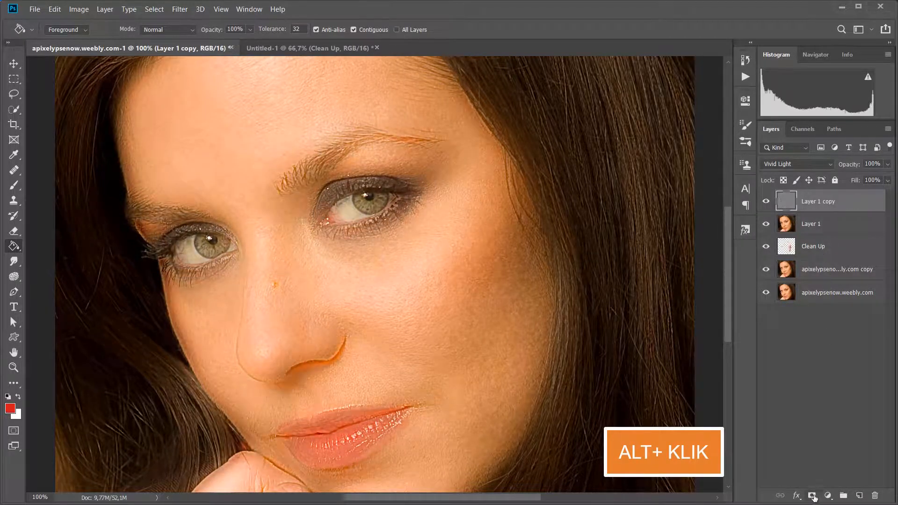
left_click(812, 496)
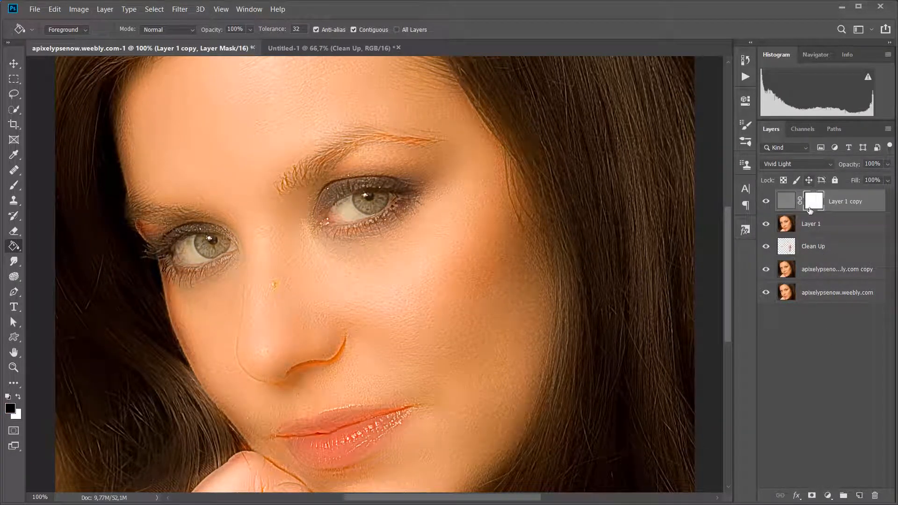
key("ctrl+z")
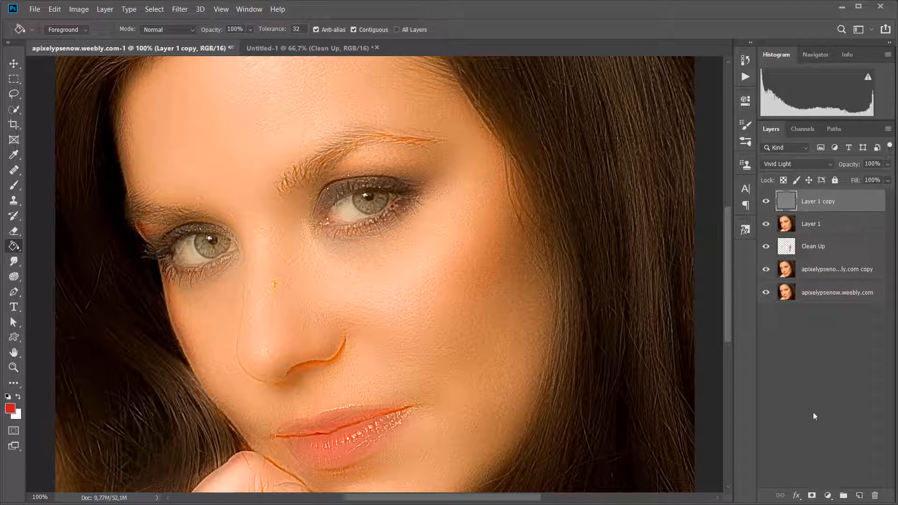
Step: Add a black hide-all mask to Layer 1 copy and ready the Brush tool at a size of 90 px
left_click(813, 496, "alt")
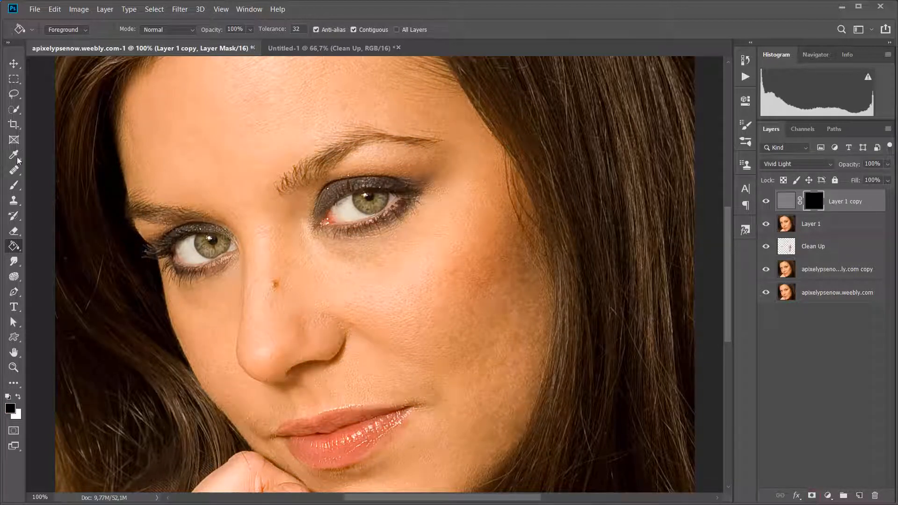
left_click(14, 185)
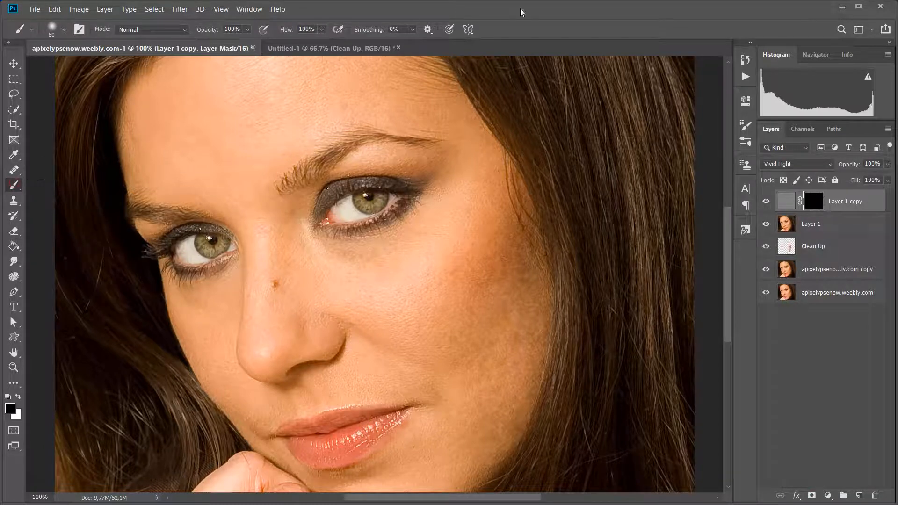
left_click_drag(422, 215, 434, 261)
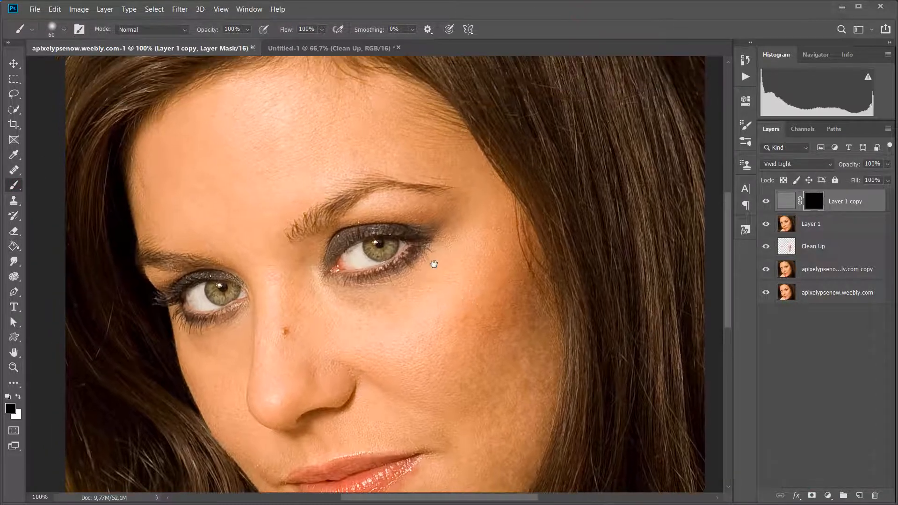
left_click_drag(435, 205, 428, 198)
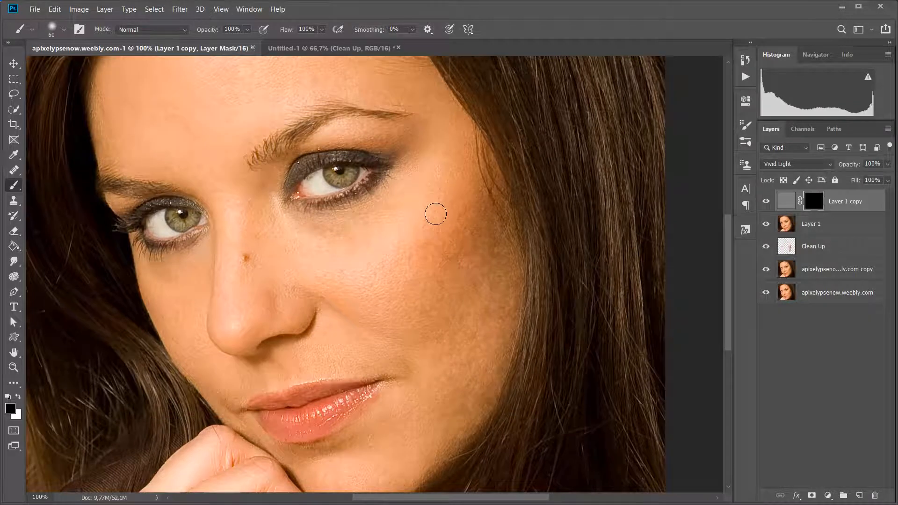
key("bracketright")
key("bracketright")
Step: Try a brush flow of 30%, return it to 100%, and make white the foreground color
left_click(322, 29)
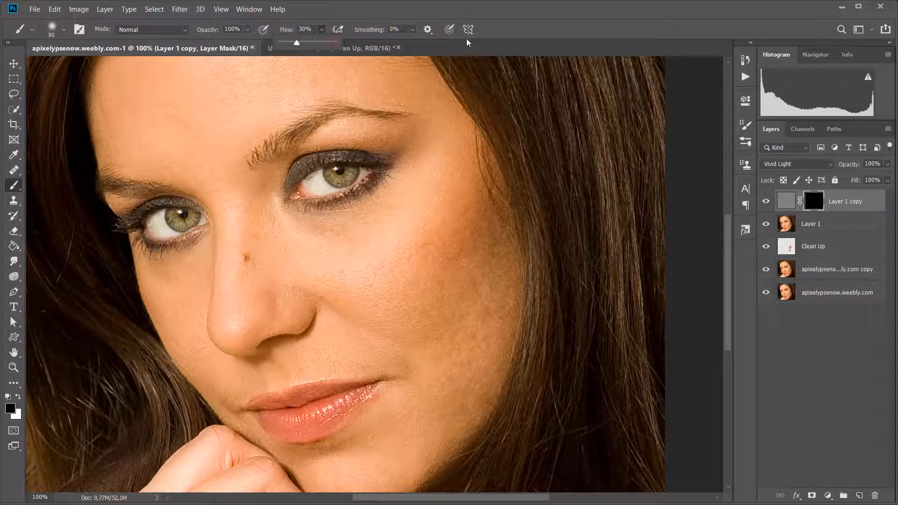
left_click(554, 17)
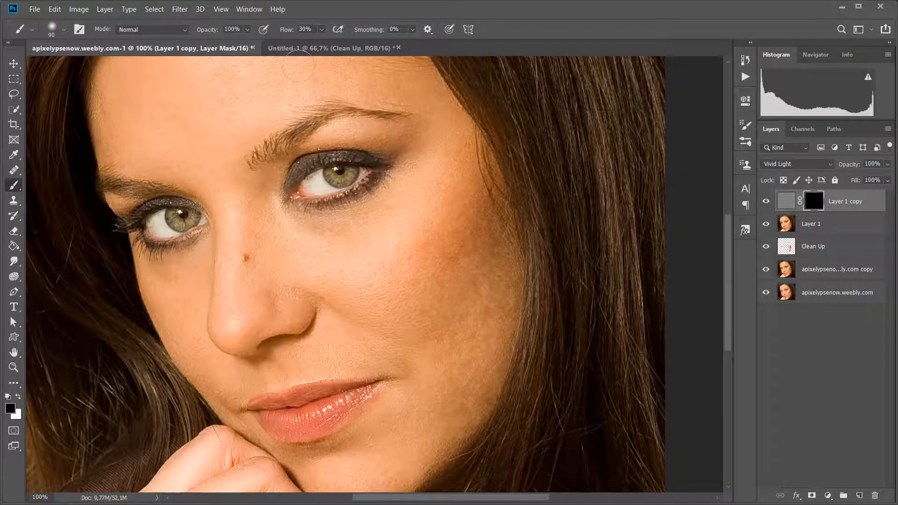
left_click(322, 30)
left_click_drag(326, 46, 582, 39)
key("x")
Step: Paint white on the Layer 1 copy mask with the 90 px brush over the large cheek below the eye and the nose
left_click_drag(287, 231, 396, 225)
mouse_move(312, 240)
left_mouse_down()
mouse_move(451, 221)
mouse_move(473, 206)
mouse_move(481, 243)
mouse_move(430, 294)
mouse_move(475, 302)
left_mouse_up()
mouse_move(475, 302)
left_mouse_down()
mouse_move(409, 217)
mouse_move(429, 204)
mouse_move(364, 342)
mouse_move(377, 338)
mouse_move(423, 273)
mouse_move(407, 296)
mouse_move(352, 255)
mouse_move(320, 215)
mouse_move(255, 190)
left_mouse_up()
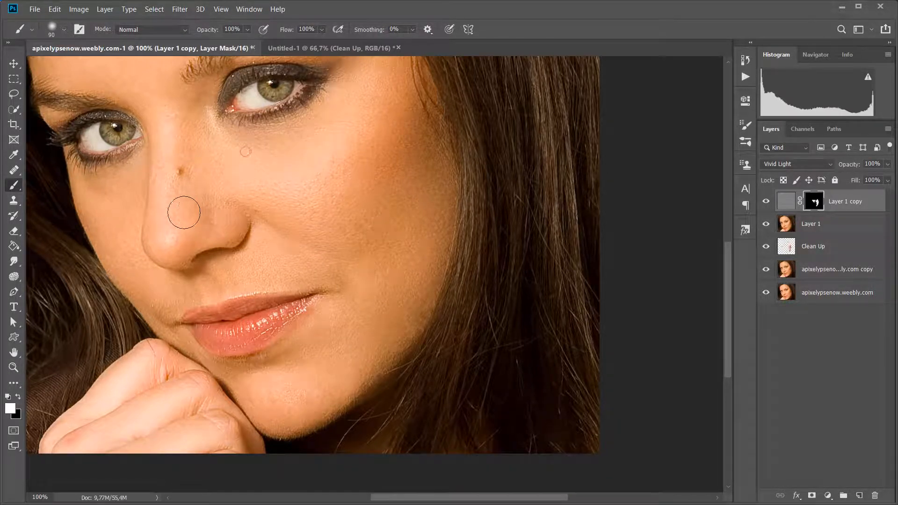
mouse_move(184, 213)
left_mouse_down()
mouse_move(200, 196)
mouse_move(191, 220)
mouse_move(205, 213)
mouse_move(206, 185)
mouse_move(183, 132)
left_mouse_up()
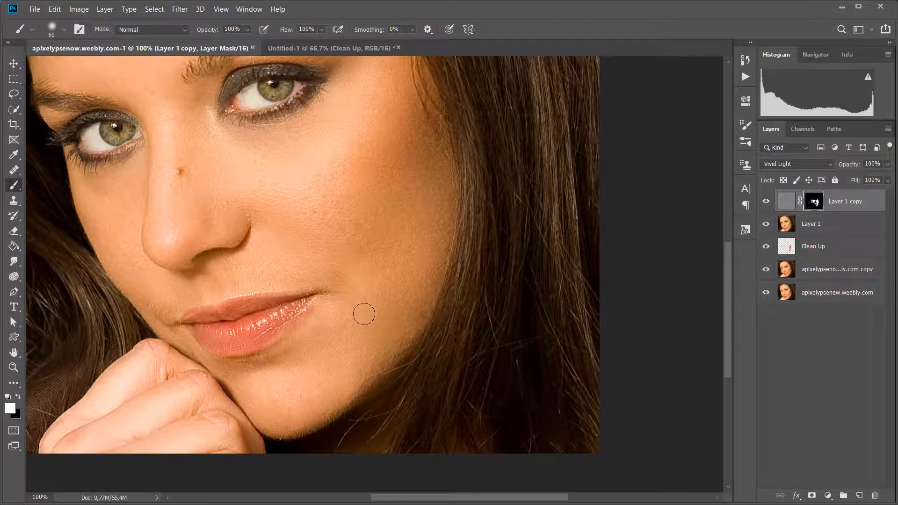
Step: Paint white on the mask with a 60 px brush over the lower cheek, the skin above the lips and the far cheek
left_click_drag(379, 300, 425, 257)
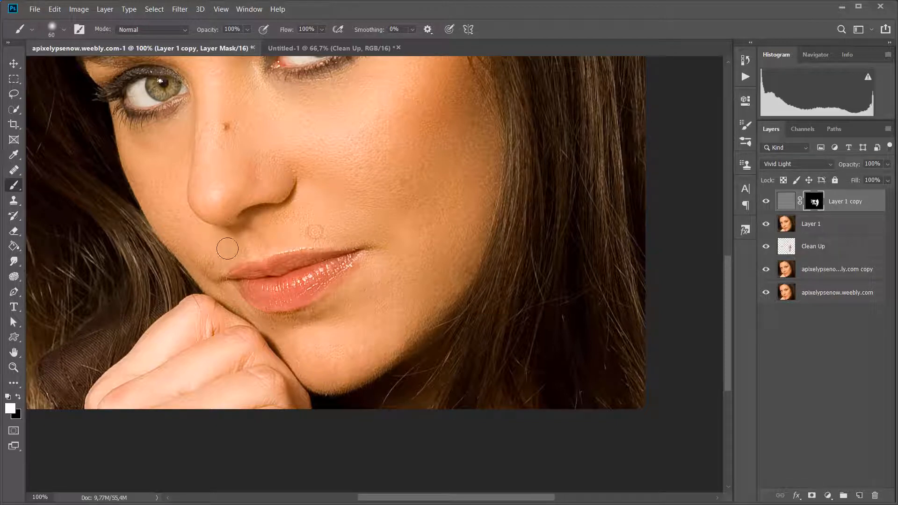
left_click_drag(229, 227, 248, 331)
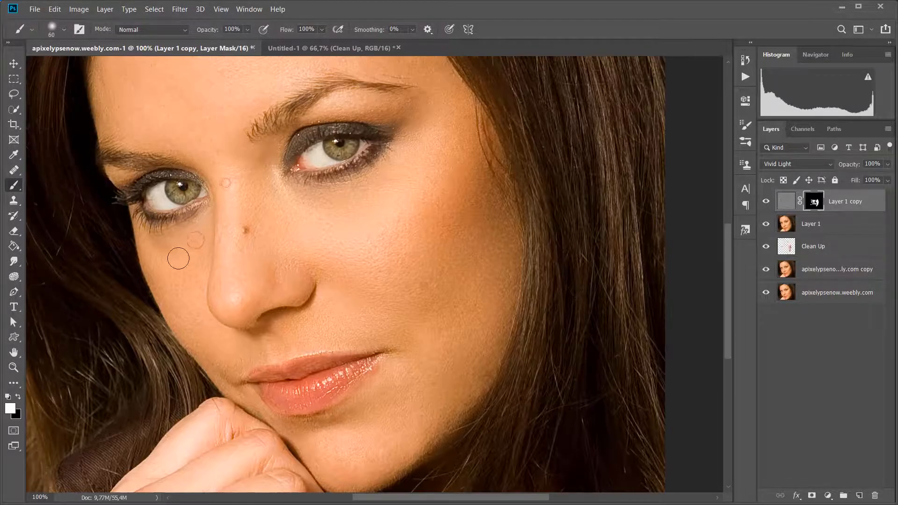
mouse_move(153, 234)
left_mouse_down()
mouse_move(175, 233)
mouse_move(158, 267)
mouse_move(145, 253)
mouse_move(172, 302)
mouse_move(154, 252)
mouse_move(171, 312)
left_mouse_up()
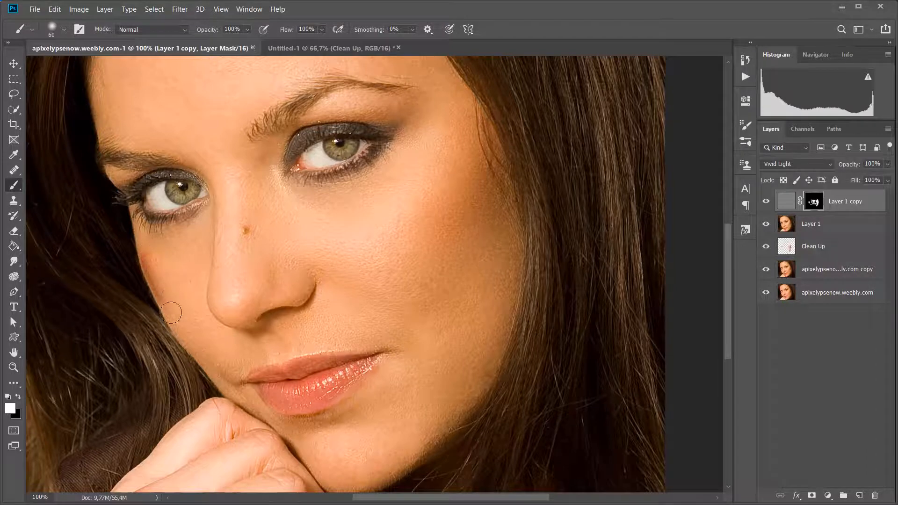
mouse_move(152, 276)
left_mouse_down()
mouse_move(175, 312)
mouse_move(159, 280)
mouse_move(160, 261)
mouse_move(176, 266)
left_mouse_up()
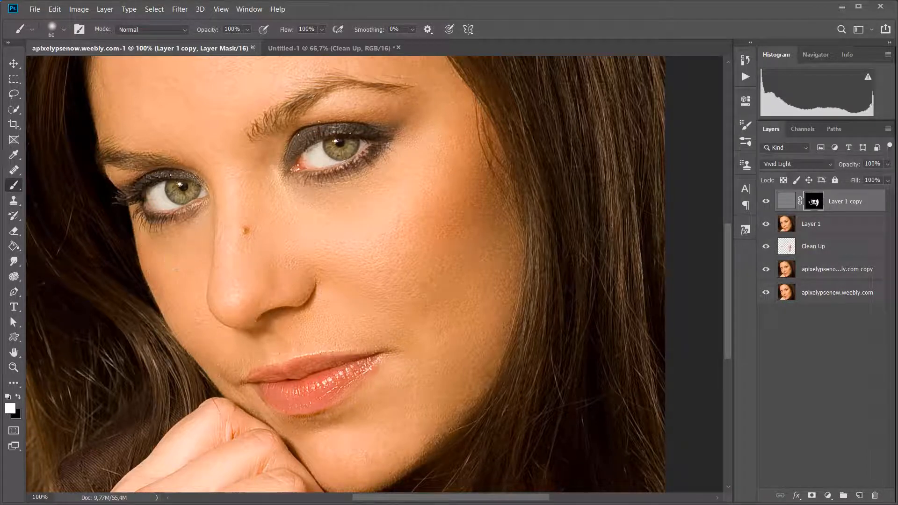
Step: Paint the remaining skin white on the mask with an 80 px brush at 0% hardness, covering the chin, forehead and nose bridge
left_click(64, 30)
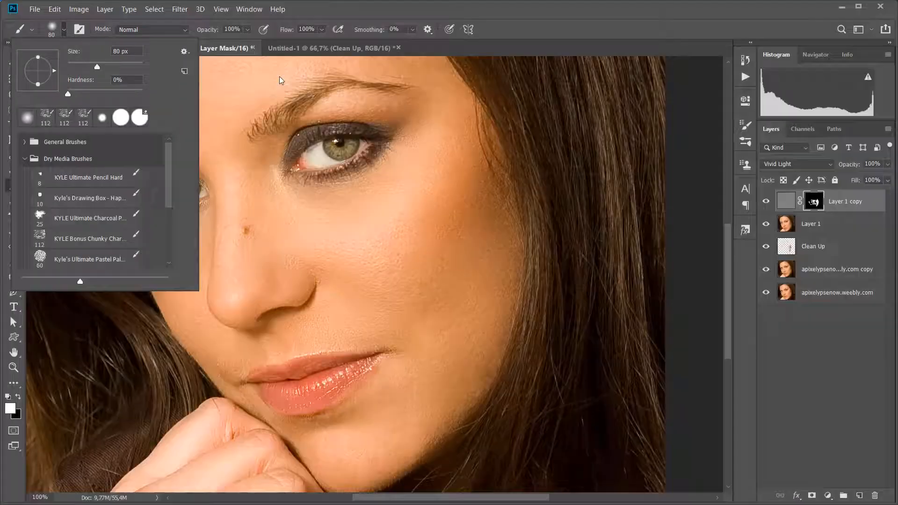
left_click(536, 28)
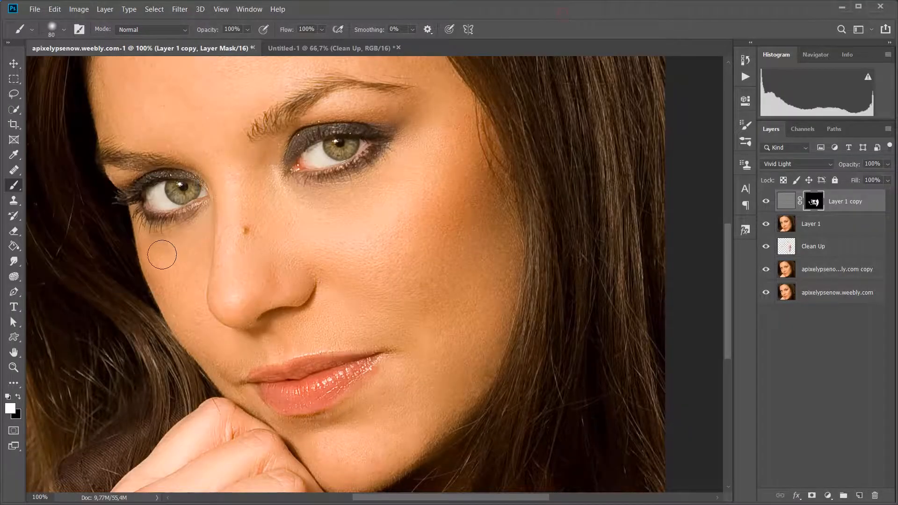
mouse_move(162, 254)
left_mouse_down()
mouse_move(176, 256)
mouse_move(191, 307)
mouse_move(196, 290)
mouse_move(209, 343)
mouse_move(243, 353)
mouse_move(234, 360)
mouse_move(267, 330)
mouse_move(232, 293)
mouse_move(249, 256)
mouse_move(241, 200)
mouse_move(251, 141)
mouse_move(251, 158)
left_mouse_up()
scroll(355, 297, "down", 3)
mouse_move(292, 352)
left_mouse_down()
mouse_move(346, 321)
mouse_move(302, 362)
mouse_move(330, 367)
mouse_move(334, 374)
mouse_move(320, 383)
mouse_move(389, 334)
mouse_move(362, 360)
mouse_move(379, 190)
mouse_move(355, 221)
mouse_move(338, 173)
mouse_move(322, 196)
left_mouse_up()
left_click_drag(374, 190, 345, 289)
mouse_move(373, 212)
left_mouse_down()
mouse_move(338, 240)
mouse_move(374, 209)
mouse_move(377, 150)
mouse_move(363, 214)
mouse_move(391, 335)
left_mouse_up()
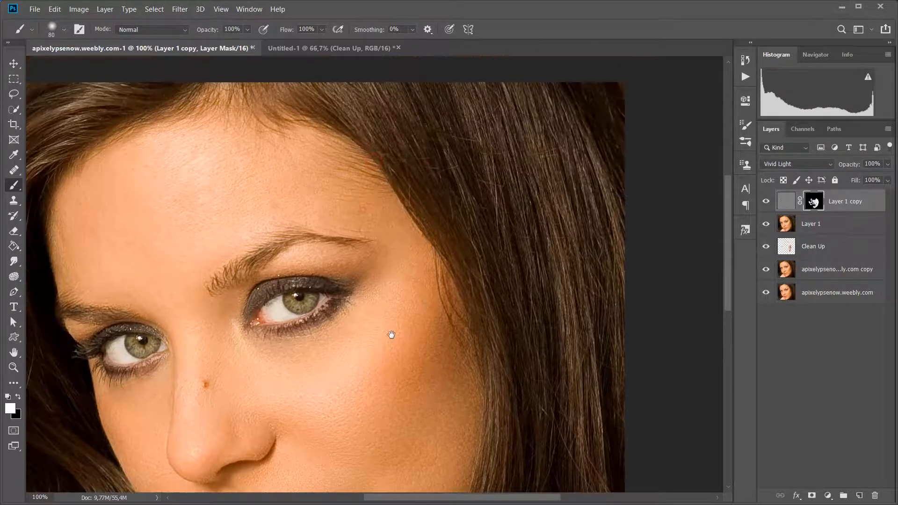
mouse_move(369, 208)
left_mouse_down()
mouse_move(259, 197)
mouse_move(310, 189)
mouse_move(182, 154)
mouse_move(217, 136)
mouse_move(254, 201)
mouse_move(230, 227)
mouse_move(274, 208)
mouse_move(180, 265)
mouse_move(137, 274)
mouse_move(196, 300)
mouse_move(89, 257)
mouse_move(129, 212)
mouse_move(114, 257)
mouse_move(120, 208)
mouse_move(153, 239)
mouse_move(145, 168)
mouse_move(160, 255)
mouse_move(174, 159)
mouse_move(199, 245)
mouse_move(180, 156)
left_mouse_up()
left_click_drag(319, 409, 256, 318)
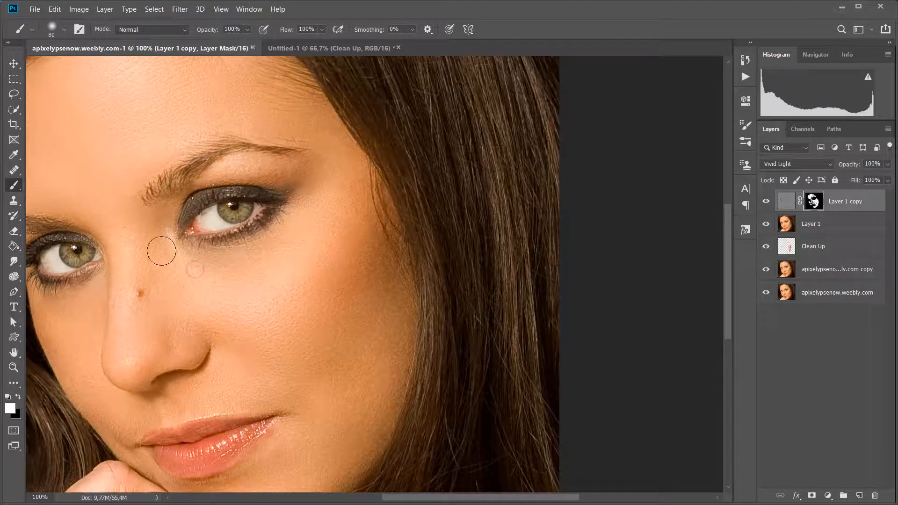
Step: Compare the whole portrait with the masked Layer 1 copy repeatedly hidden and shown
key("ctrl+minus")
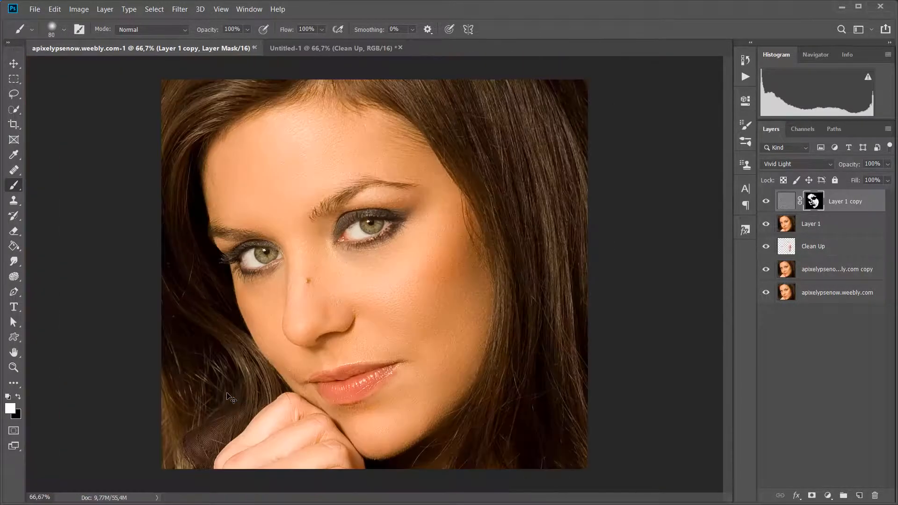
left_click(766, 202)
left_click(767, 202)
left_click(766, 202)
left_click(767, 202)
left_click(767, 202)
left_click(767, 203)
left_click(767, 202)
left_click(766, 203)
left_click(766, 202)
Step: Paint black on the mask along the far cheek's edge beside the hair, check the effect, and restore white as foreground color
key("ctrl+plus")
left_click_drag(249, 397, 319, 328)
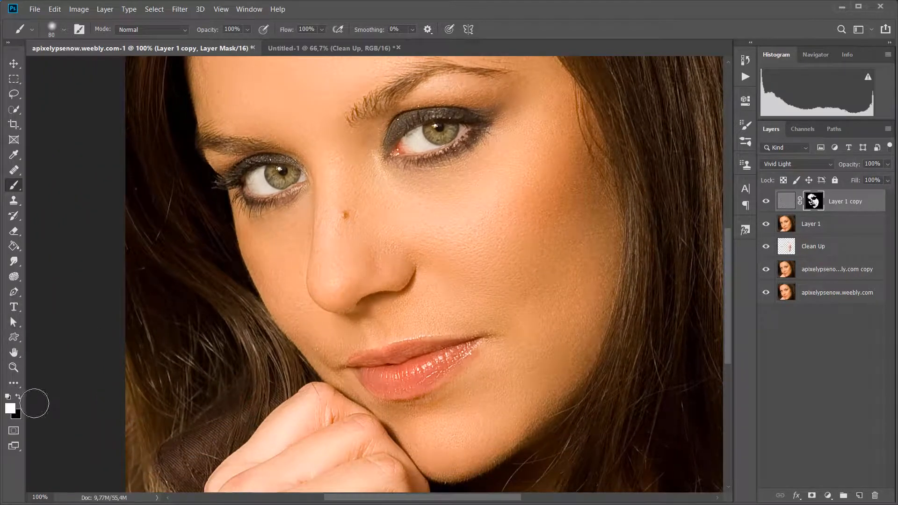
key("x")
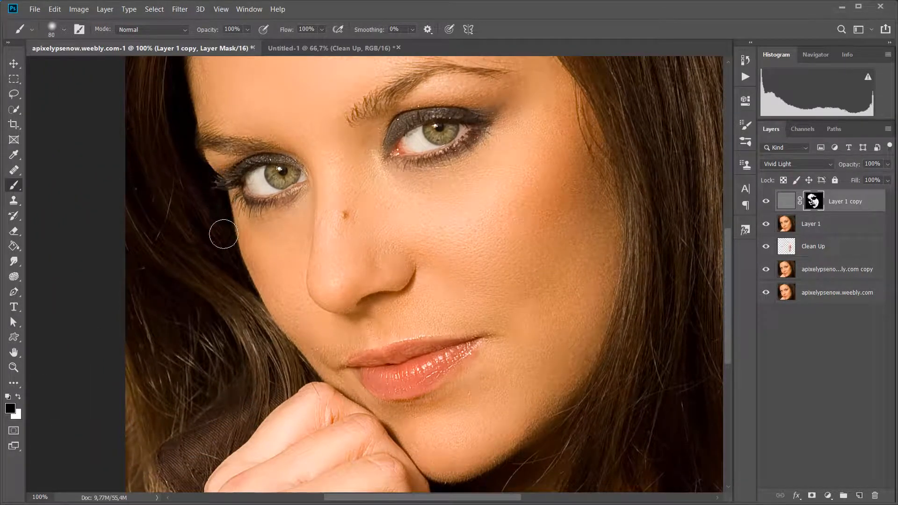
mouse_move(224, 234)
left_mouse_down()
mouse_move(262, 328)
mouse_move(248, 287)
mouse_move(294, 359)
mouse_move(254, 312)
mouse_move(296, 373)
left_mouse_up()
left_click(764, 204)
left_click(765, 204)
left_click(18, 397)
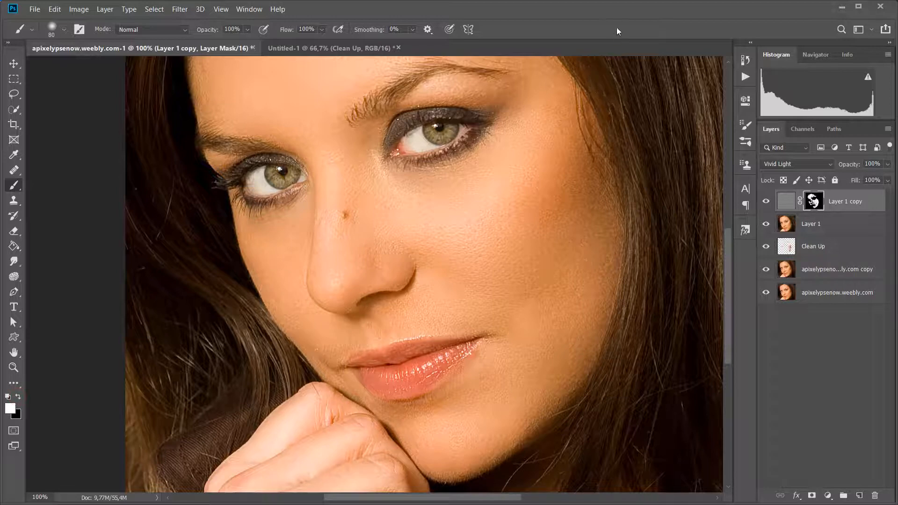
Step: Check the smoothing on the whole portrait and make the image content of Layer 1 copy active instead of its mask
key("ctrl+minus")
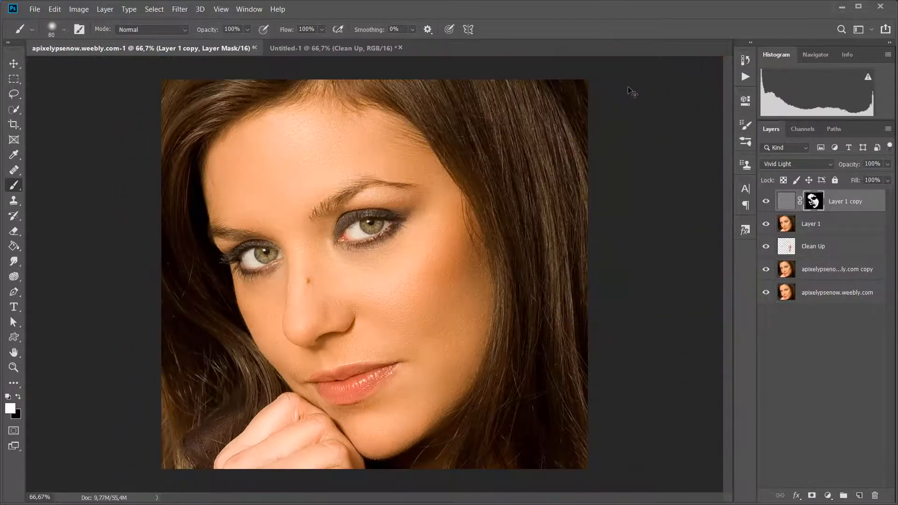
left_click(767, 201)
left_click(786, 201)
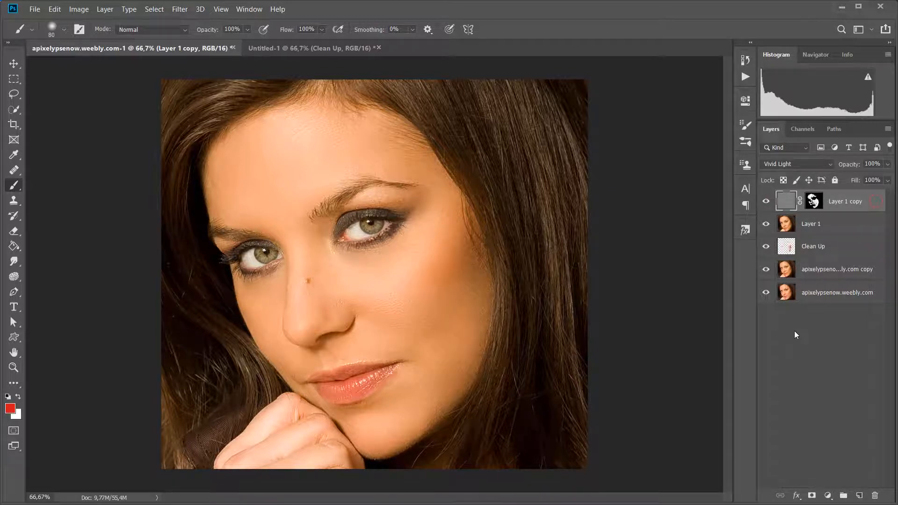